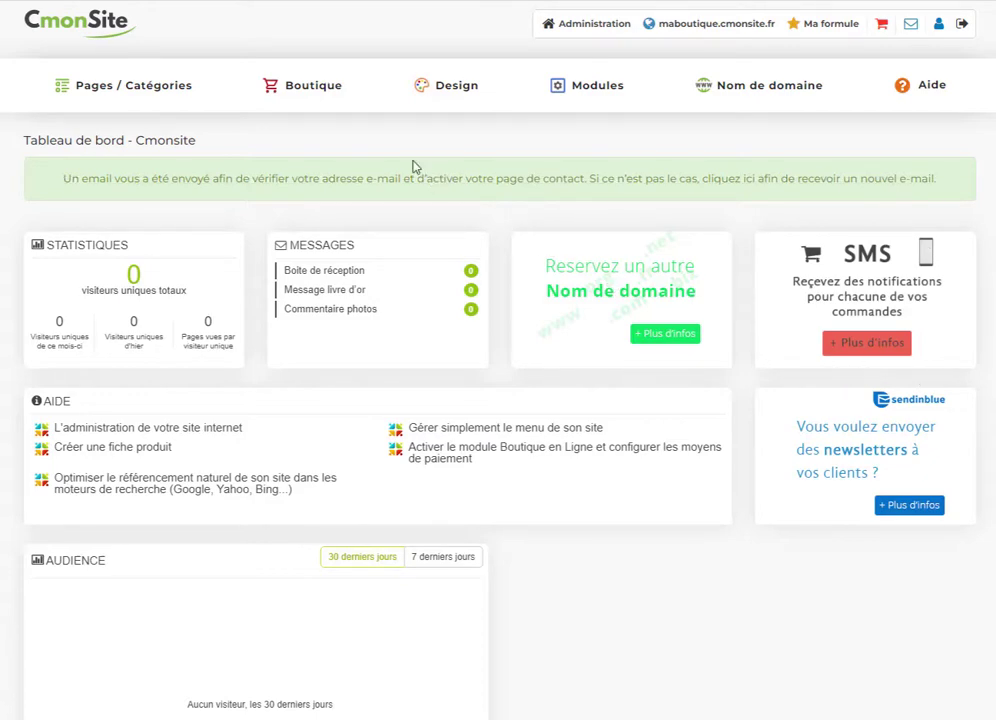
Open the shop's product variations page (Déclinaisons produits) and display the attribute types available for a new group.
click(320, 97)
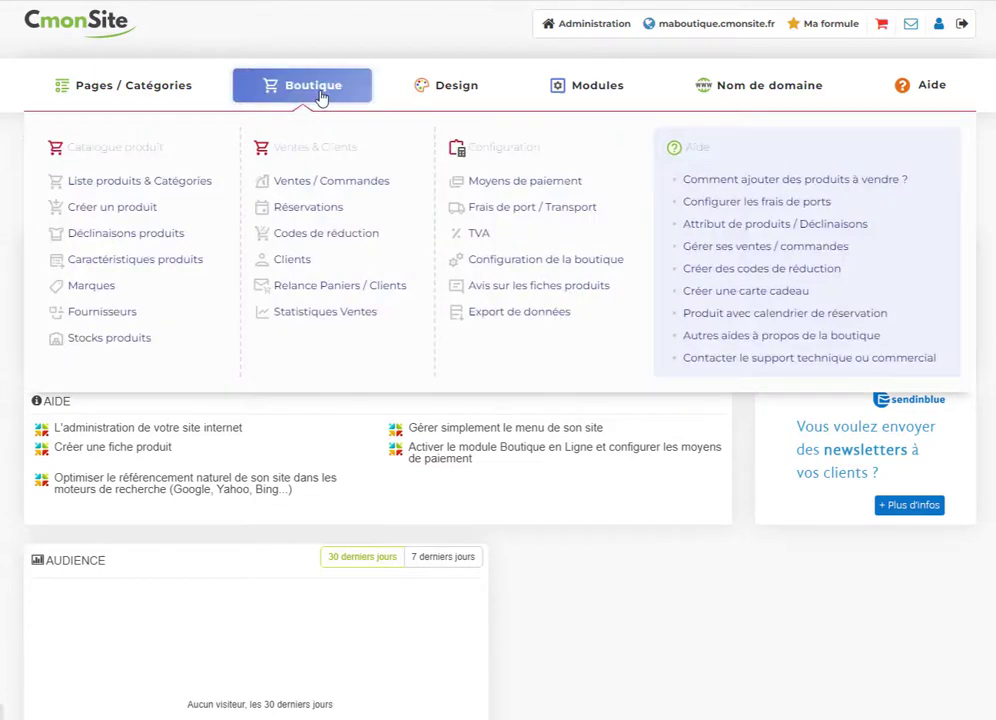
click(143, 238)
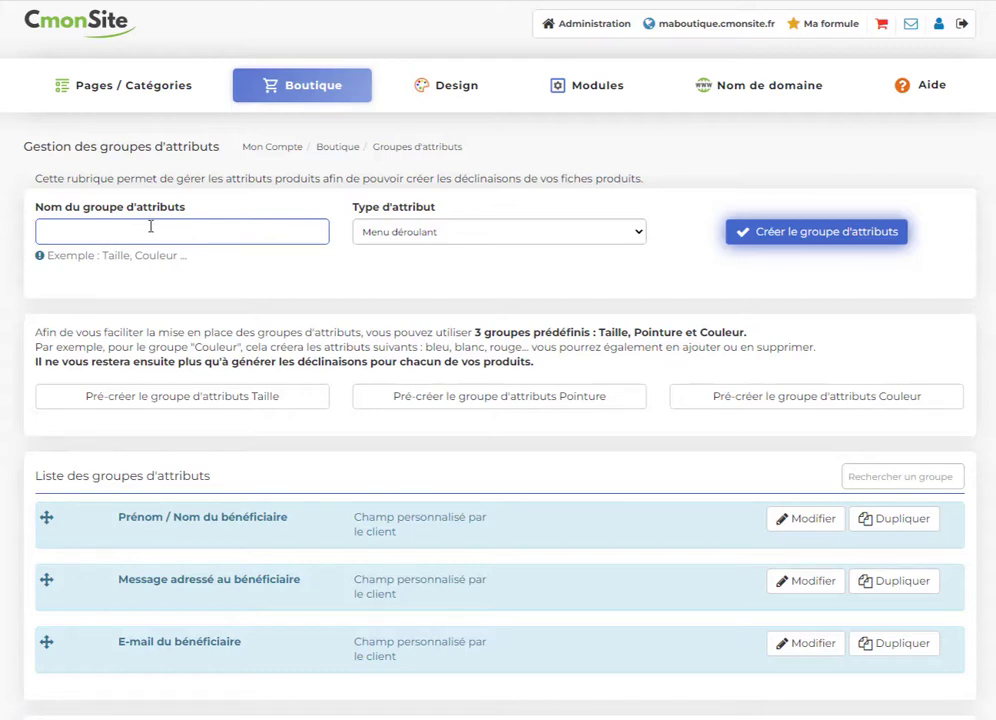
click(601, 233)
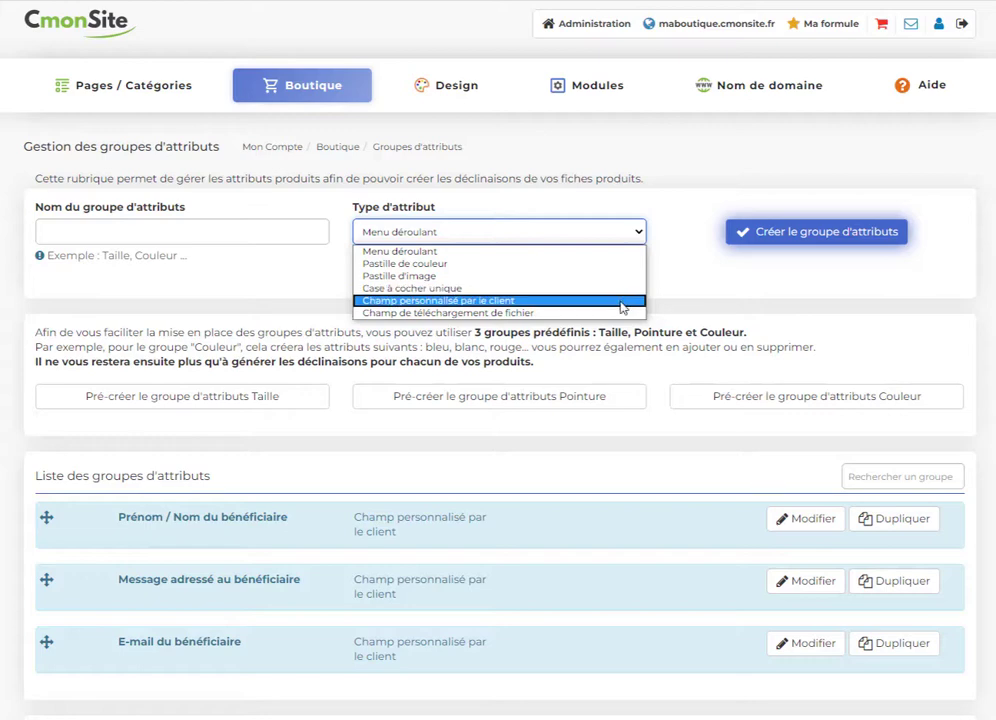
Create an attribute group named Taille with the type Case à cocher unique.
click(212, 227)
click(212, 227)
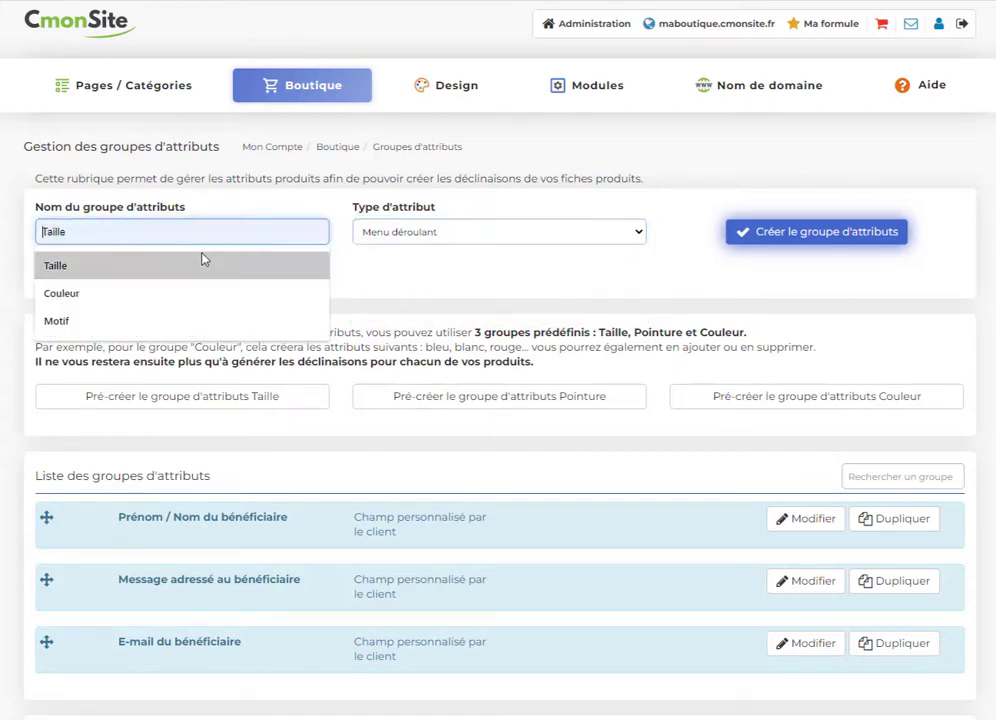
click(204, 261)
click(430, 233)
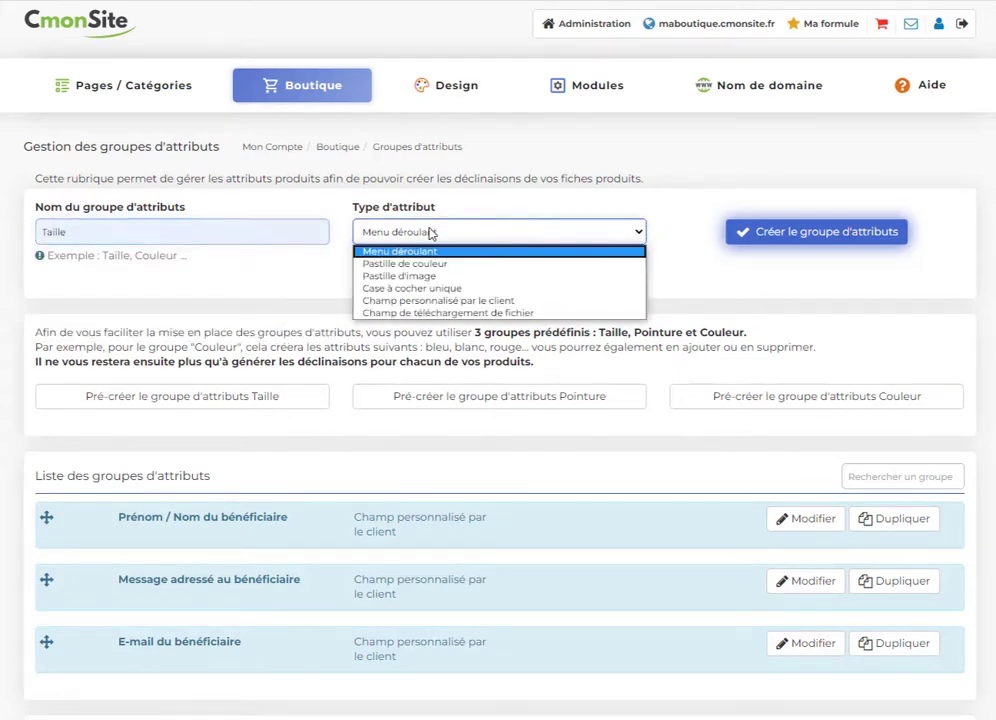
click(430, 289)
click(760, 240)
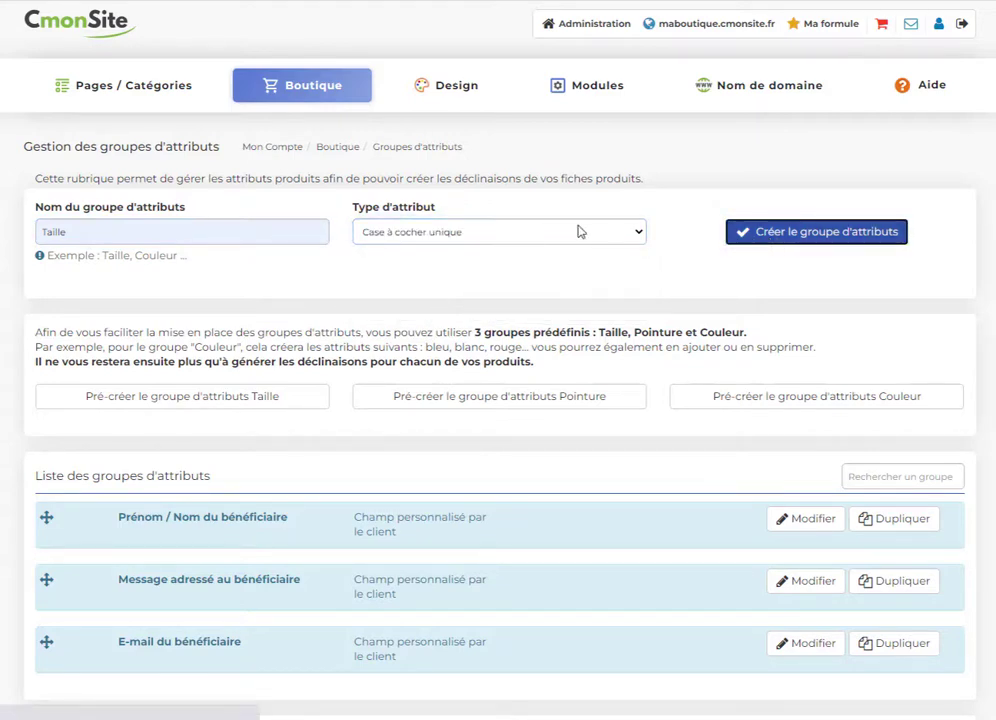
Create an attribute group named Couleur with the type Pastille de couleur.
click(218, 233)
click(138, 291)
click(400, 232)
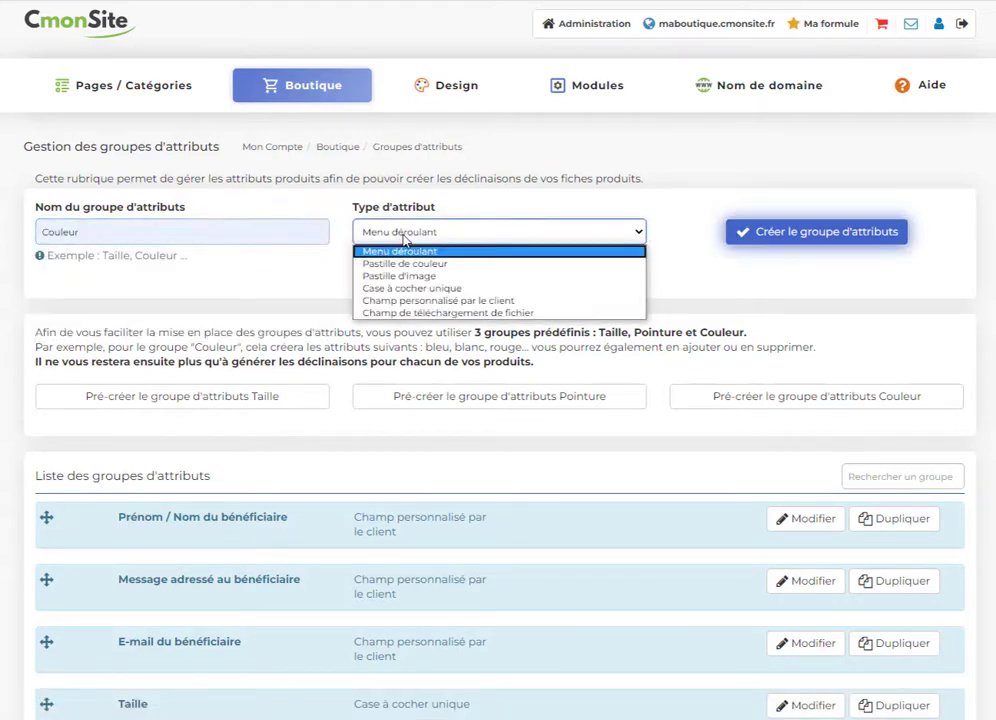
click(398, 263)
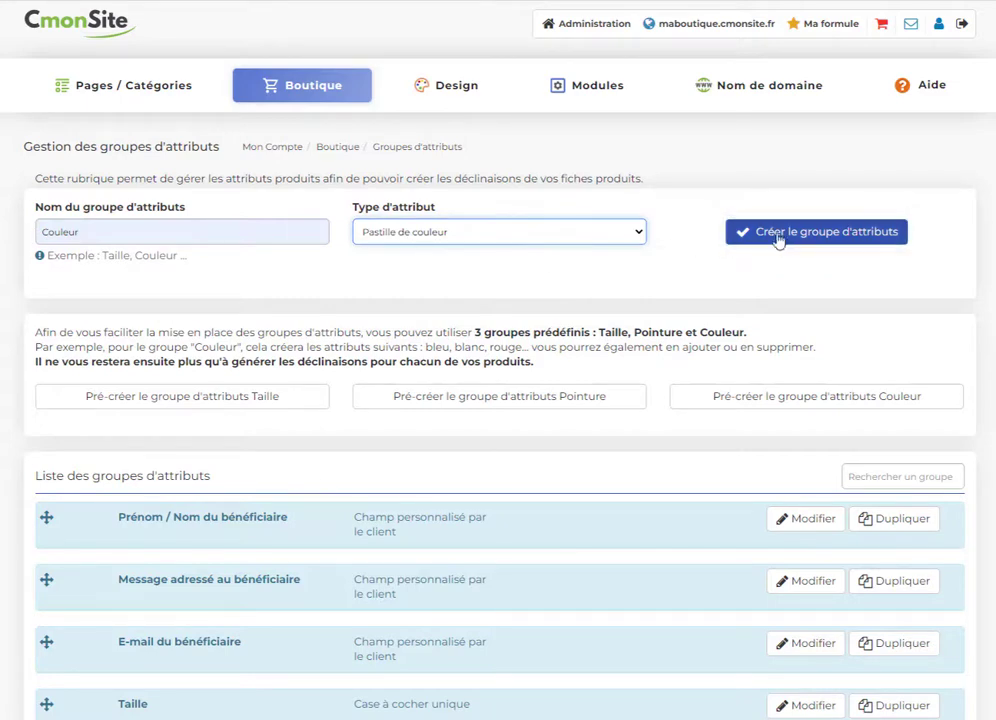
click(720, 238)
Create an attribute group named Motif with the type Pastille d'image.
click(99, 231)
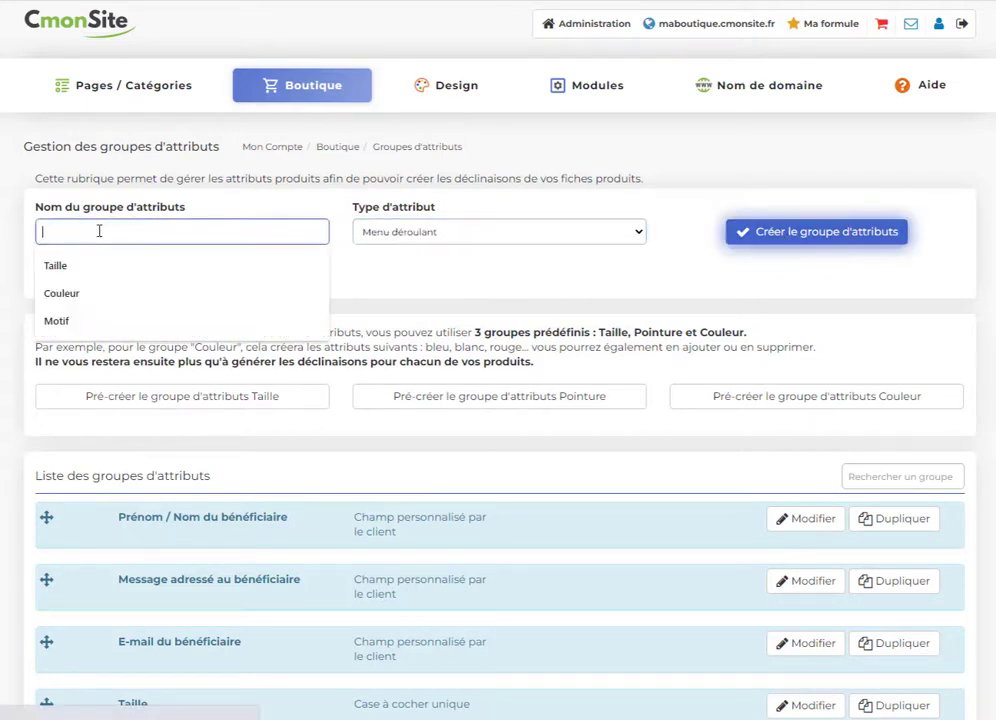
click(60, 320)
click(377, 234)
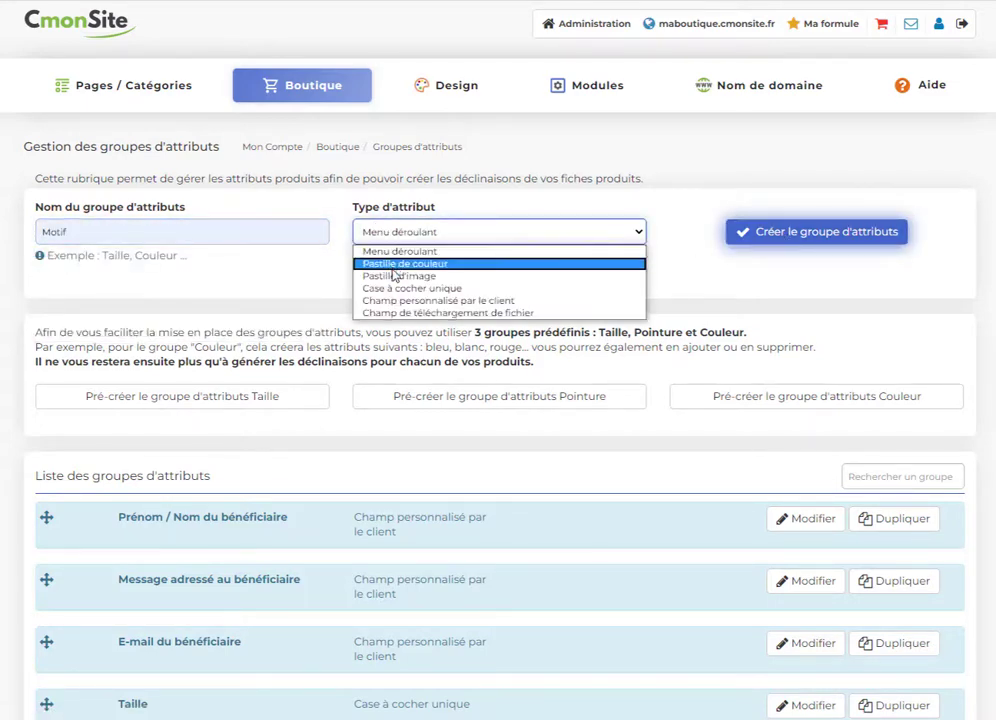
click(400, 276)
Create an attribute group named Longueur des manches with the type Menu déroulant.
click(155, 237)
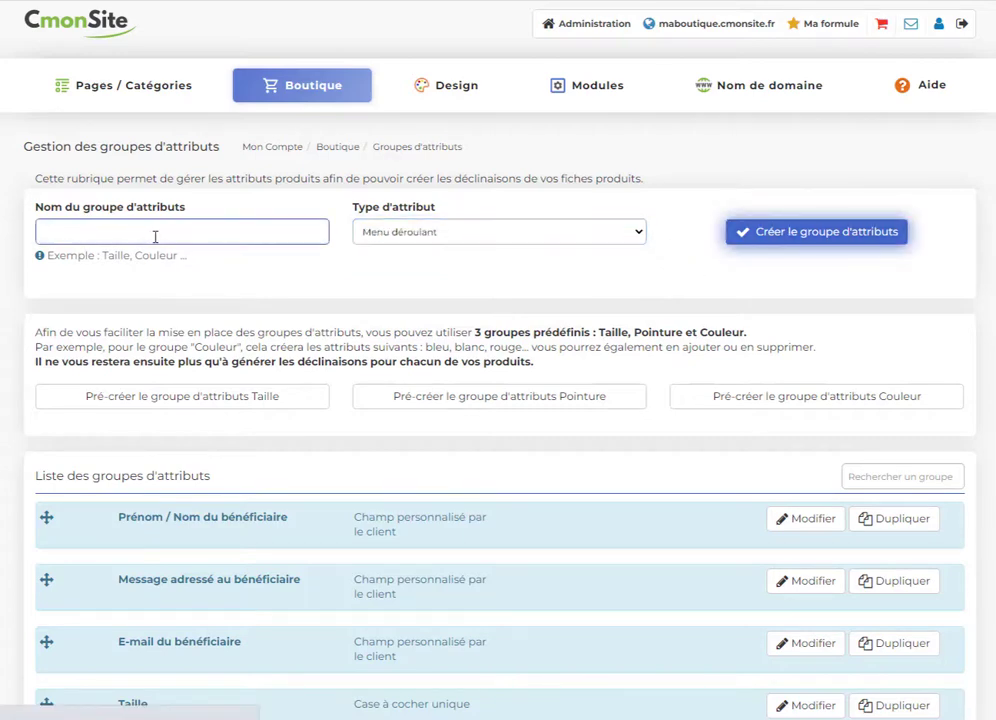
text(Longueur des)
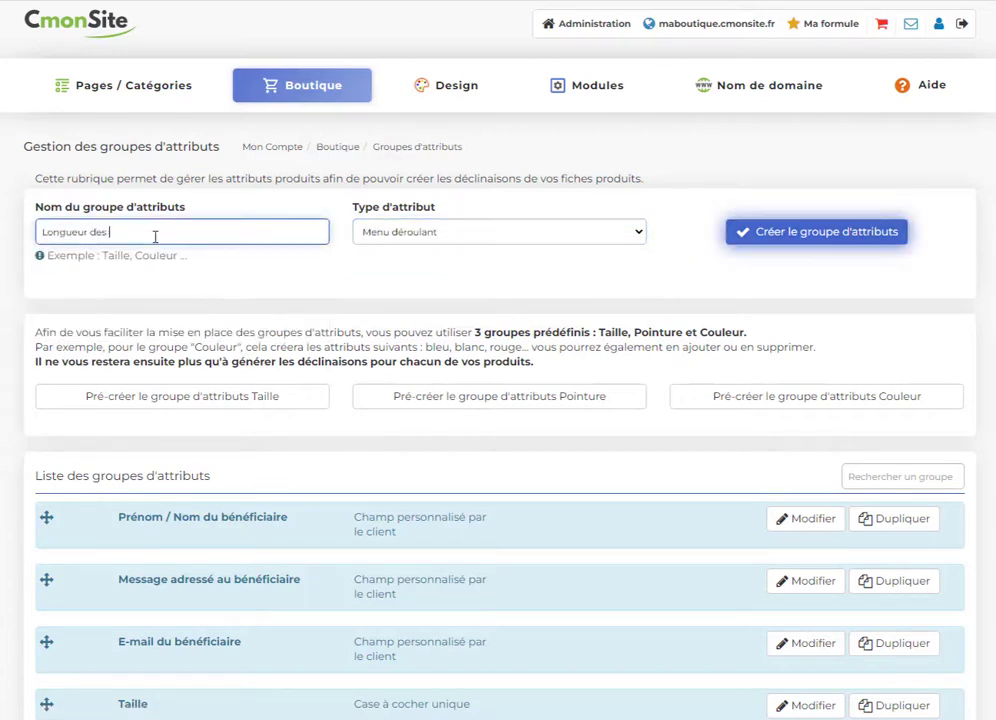
text( manches)
click(774, 236)
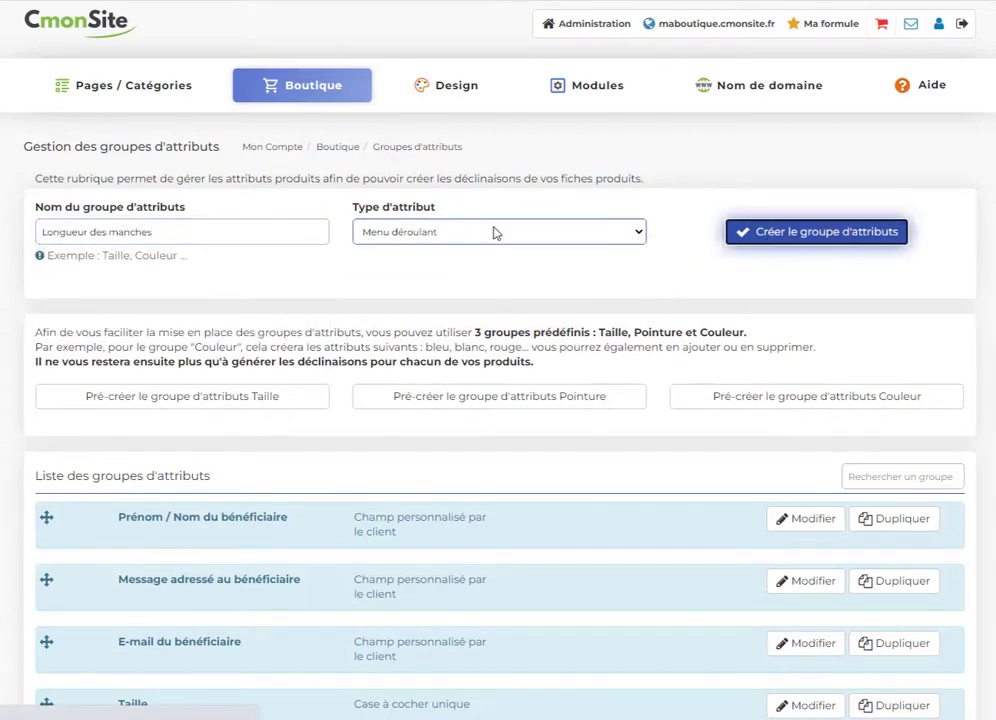
Add the attributes S, M and L to the Taille group.
scroll(509, 233, down, 5)
click(807, 192)
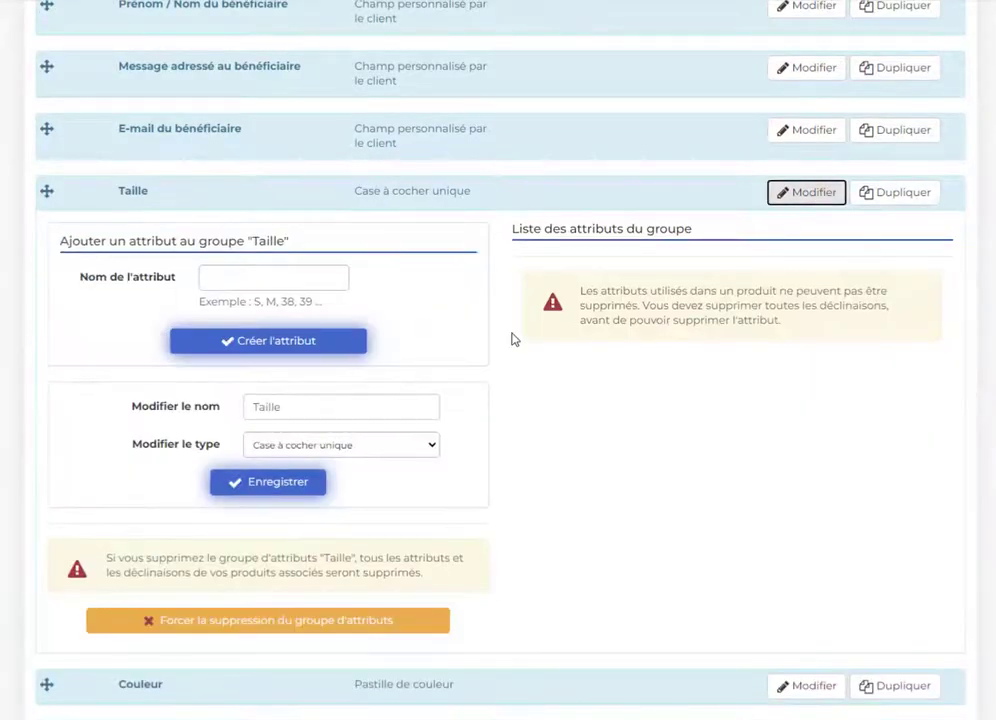
click(318, 280)
text(s)
click(311, 345)
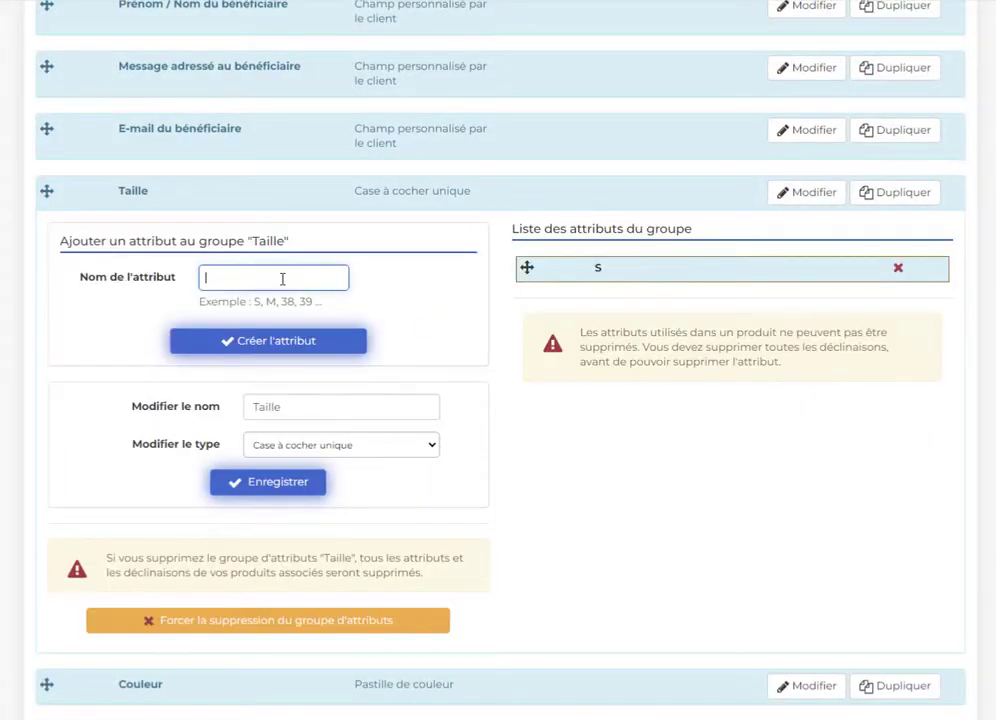
click(263, 343)
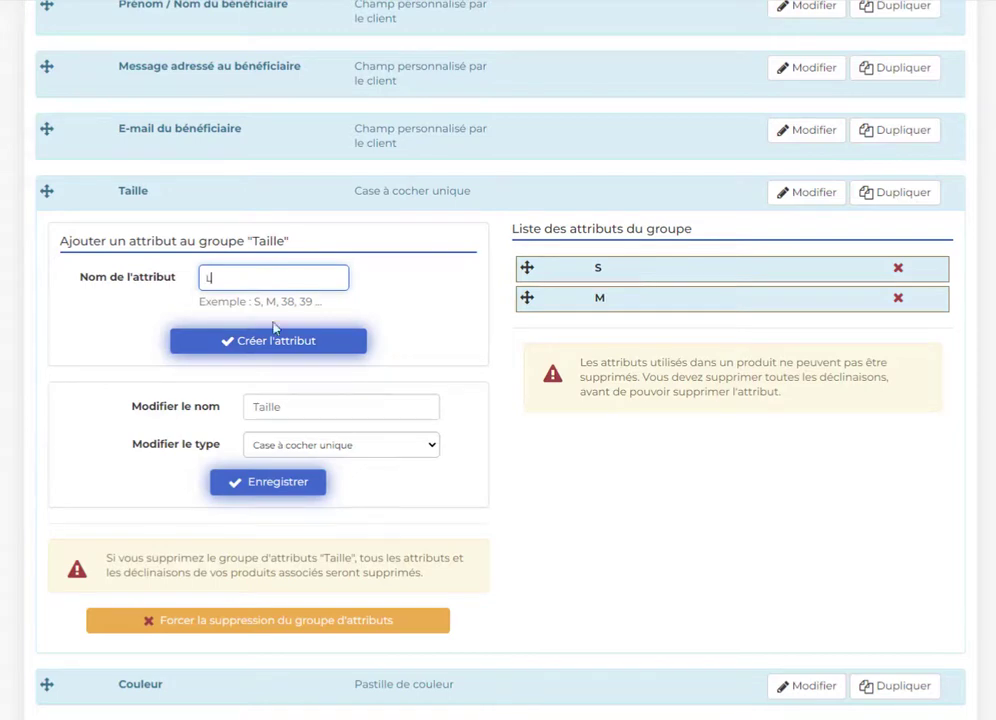
text(L)
click(278, 340)
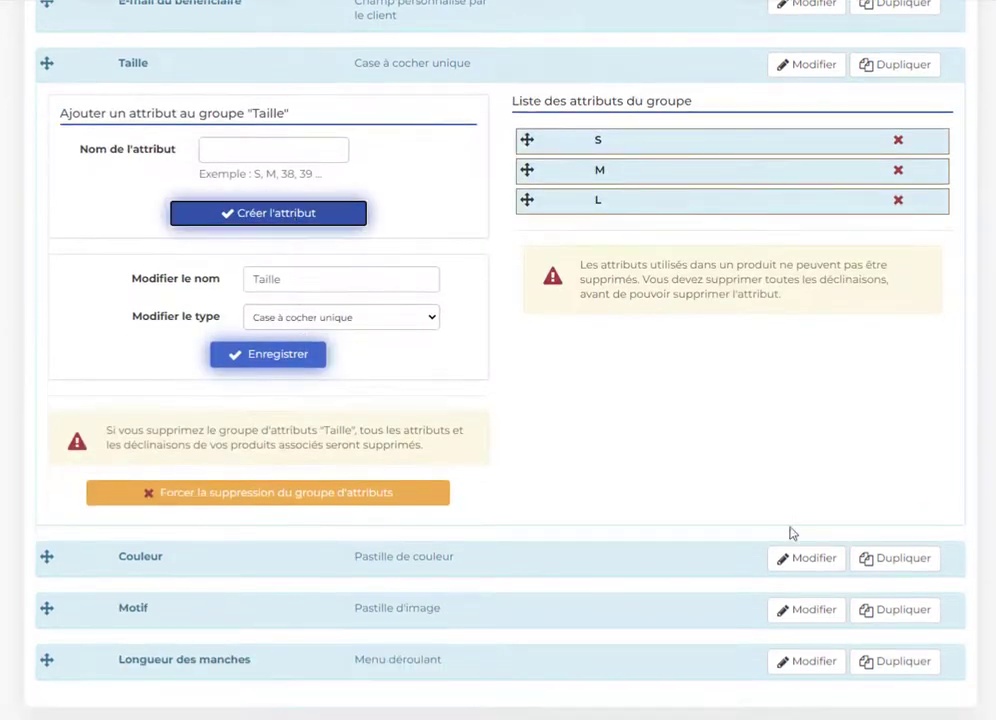
Add an attribute named Rouge with a red swatch to the Couleur group.
click(795, 560)
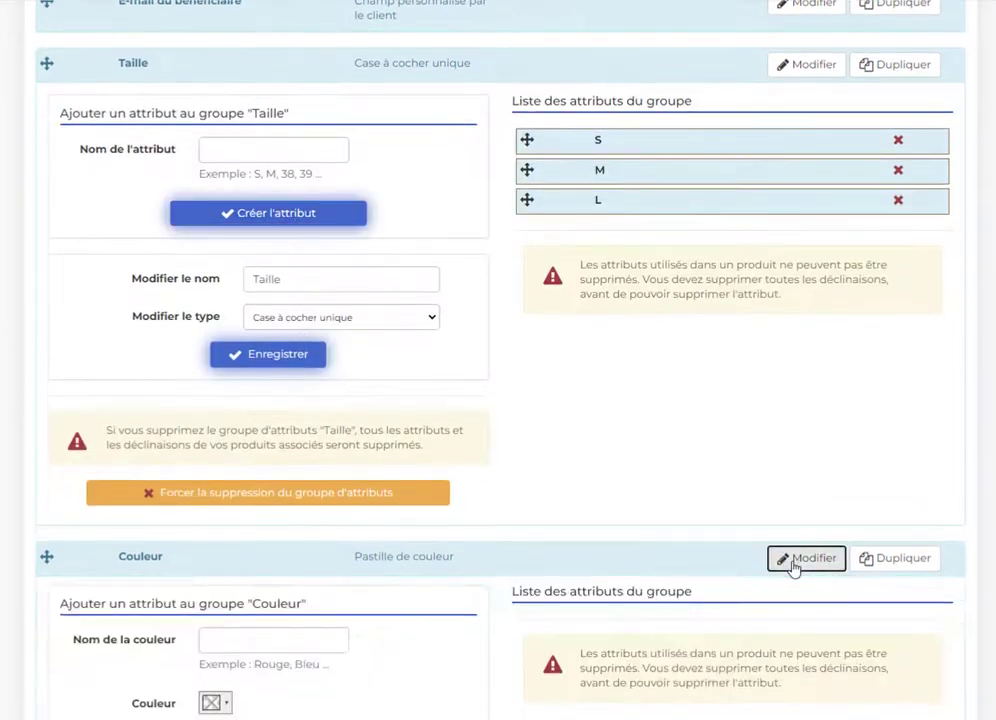
scroll(262, 509, down, 2)
click(257, 511)
text(R)
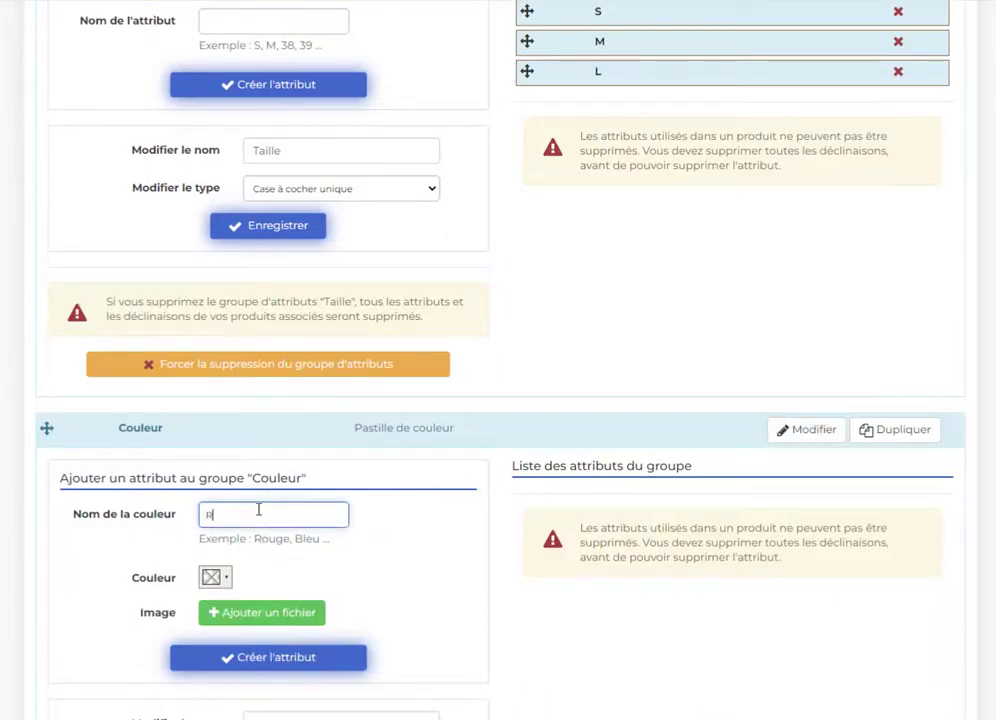
text(ouge)
click(213, 578)
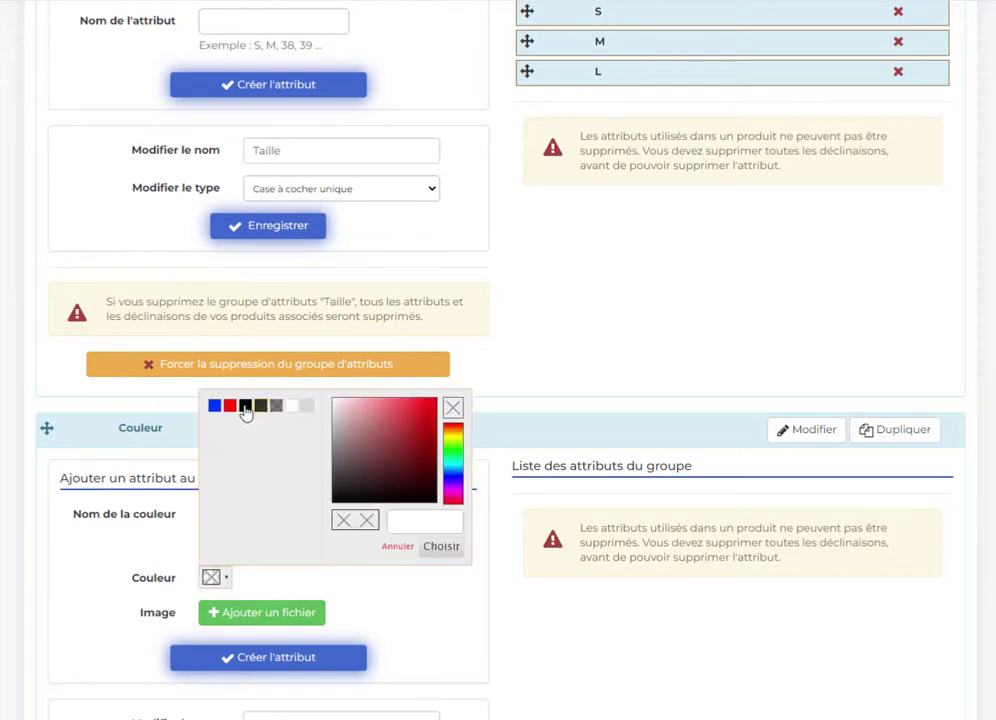
click(229, 407)
click(441, 546)
click(282, 660)
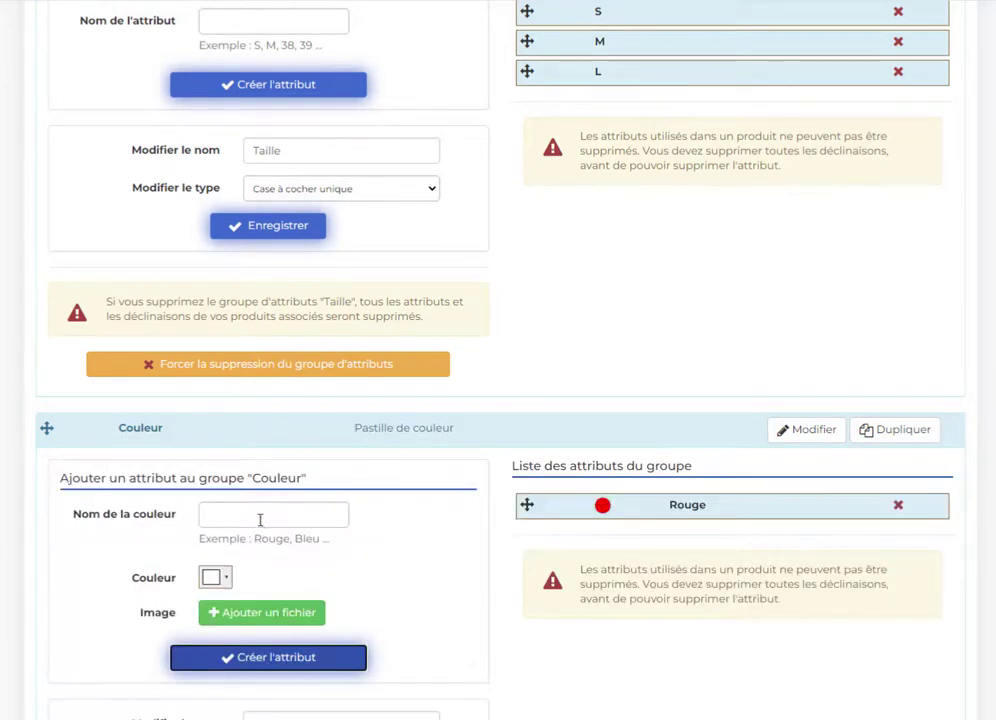
Add an attribute named Blanc with a white swatch to the Couleur group.
click(275, 517)
text(Blan)
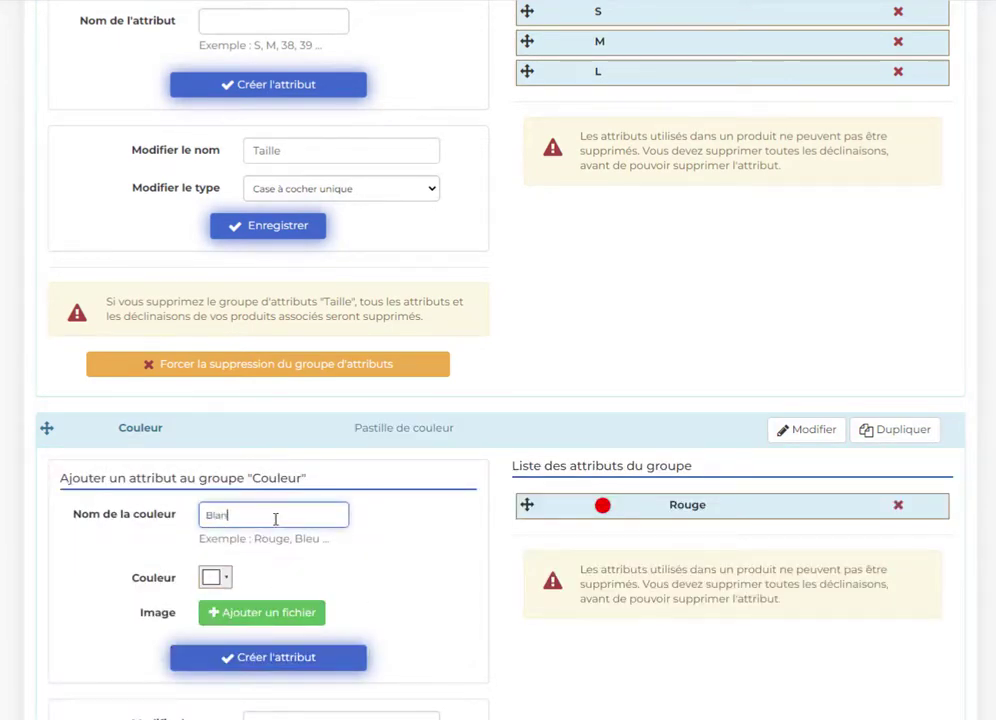
text(c)
click(267, 658)
Add an attribute named Noir with a black swatch to the Couleur group.
click(260, 516)
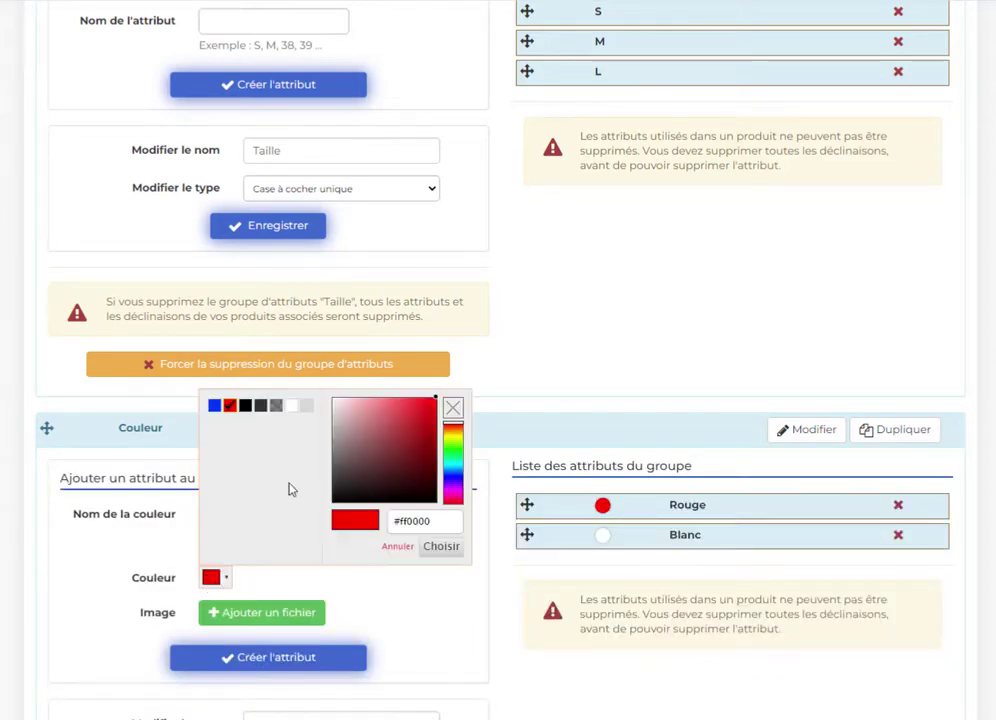
click(215, 577)
click(245, 405)
click(441, 546)
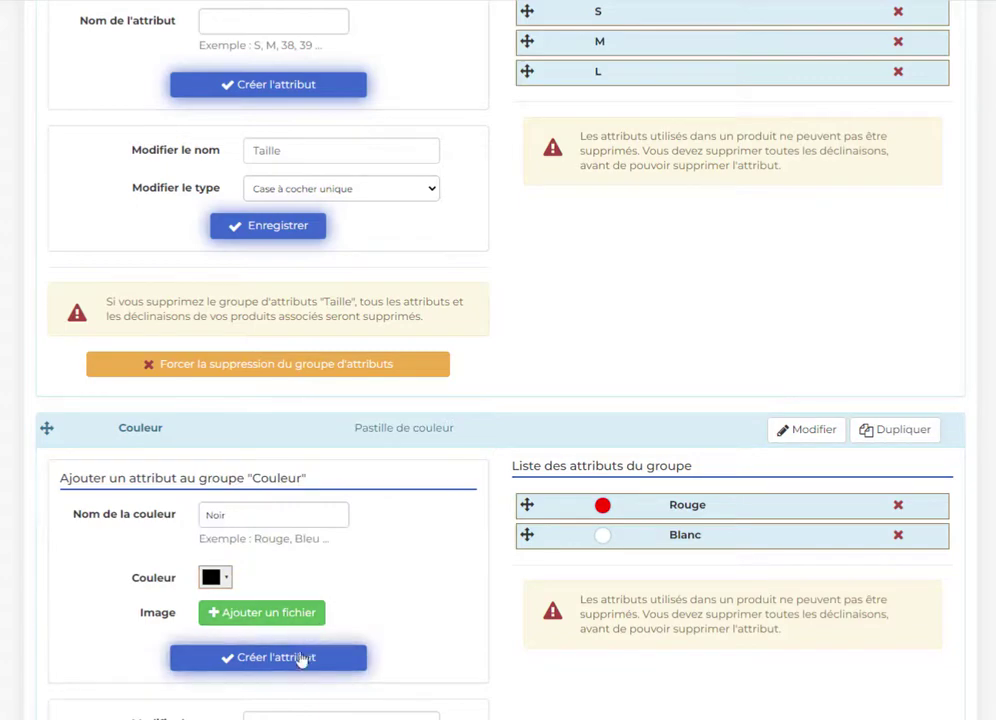
click(300, 658)
Add an attribute named Rayé to the Motif group, using the image stripes-937568_640.jpg.
scroll(345, 545, down, 3)
scroll(345, 545, down, 3)
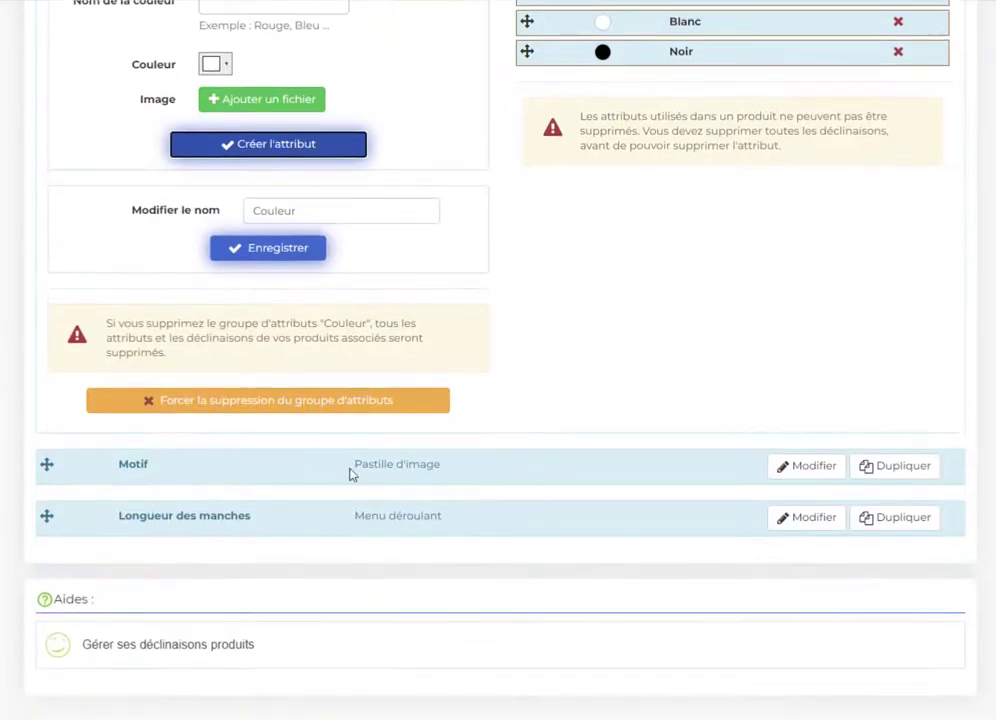
click(808, 466)
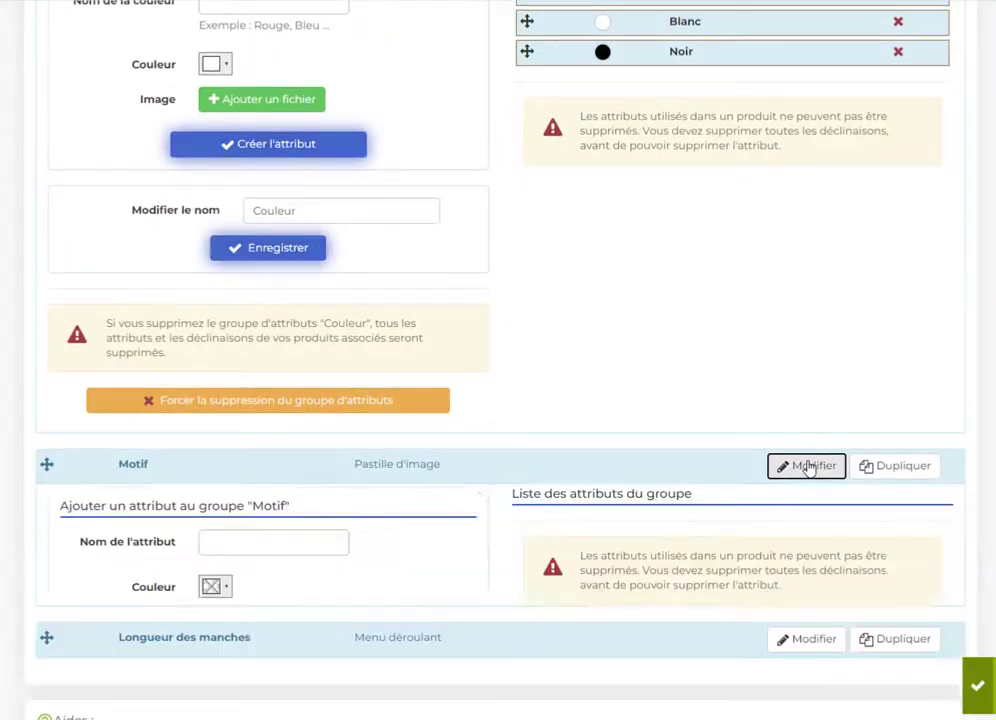
scroll(471, 494, down, 3)
click(300, 292)
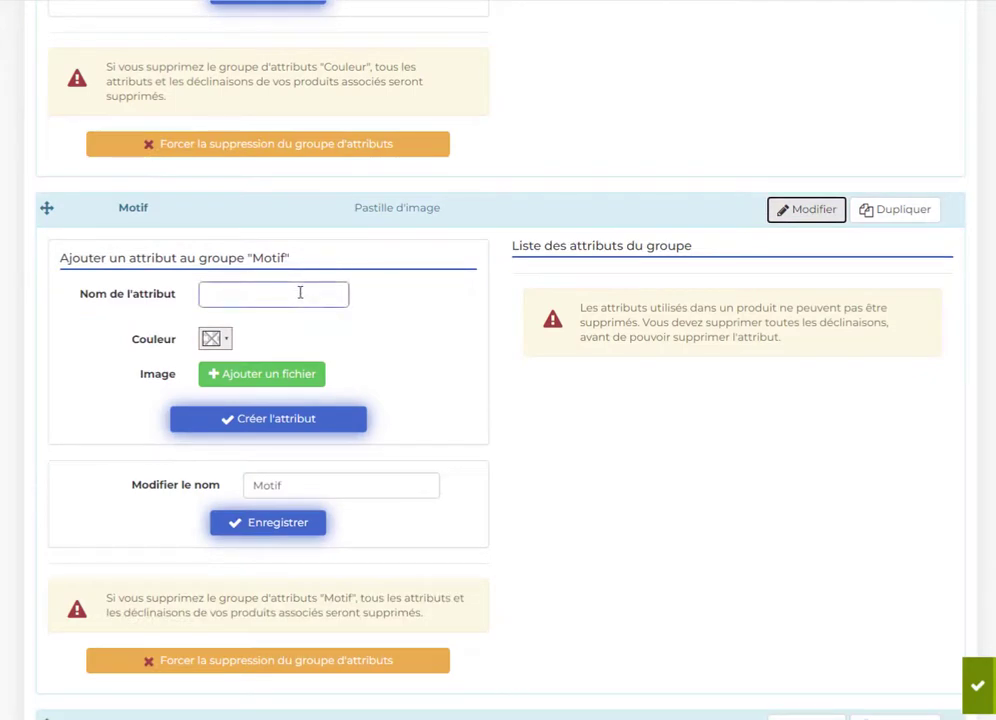
click(236, 297)
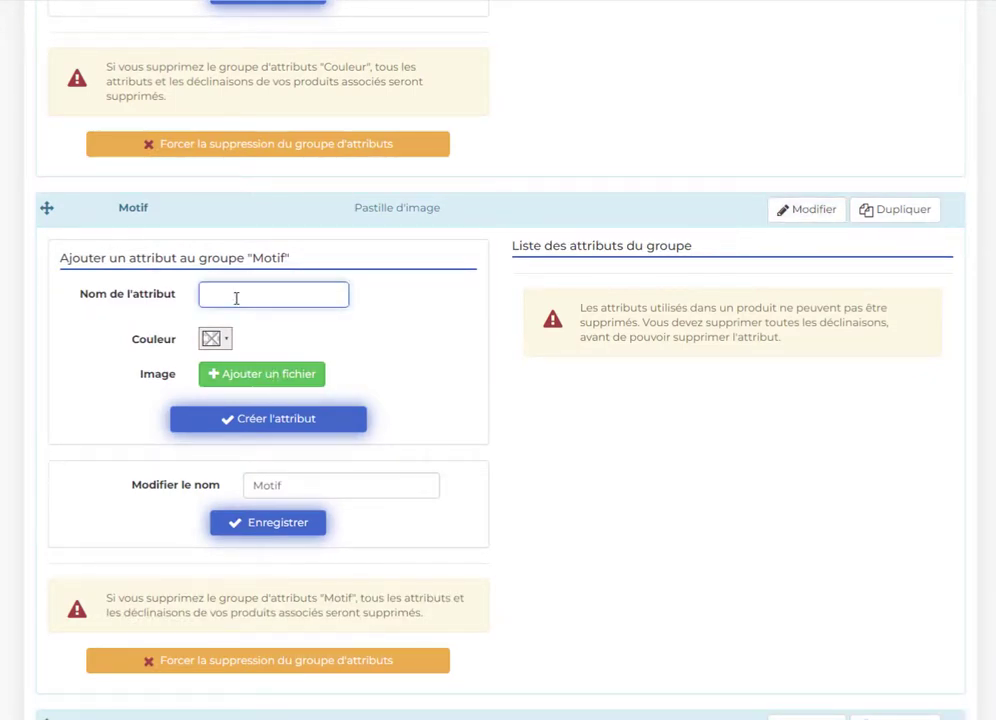
text(Raye)
key(BackSpace)
text(é)
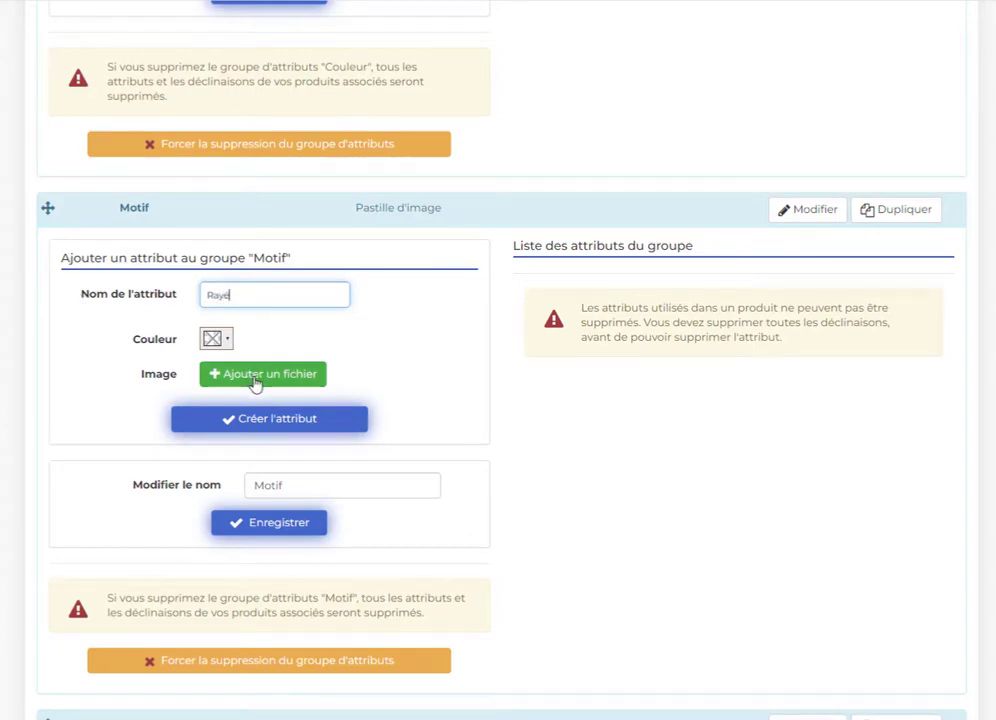
click(318, 378)
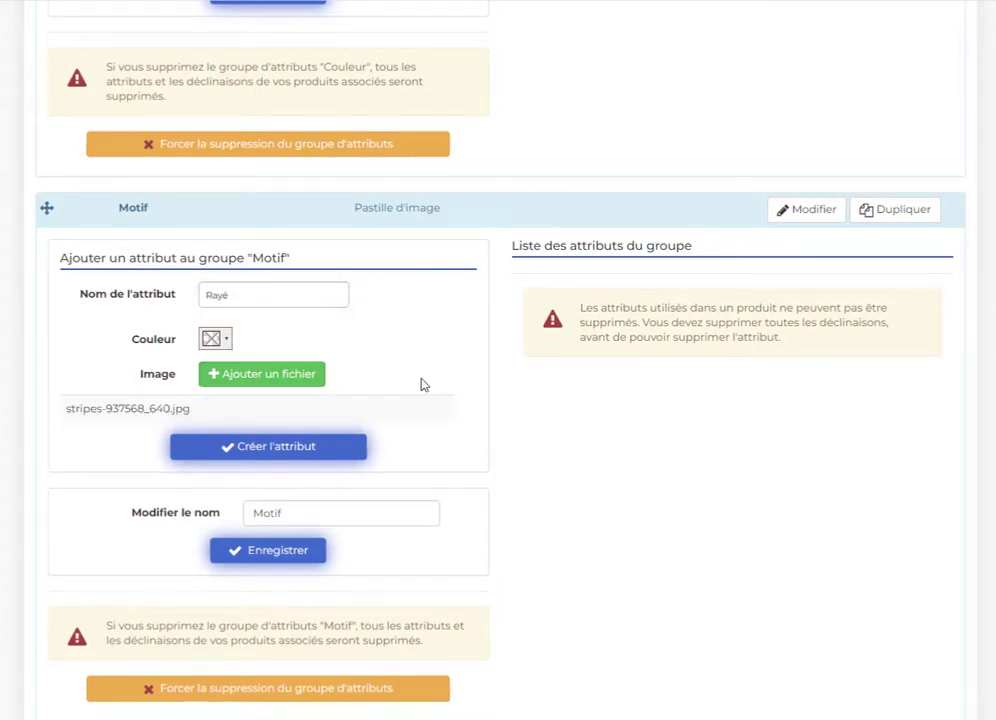
click(262, 444)
Add an attribute named Vichy with a pink gingham image to the Motif group and save the group.
click(262, 296)
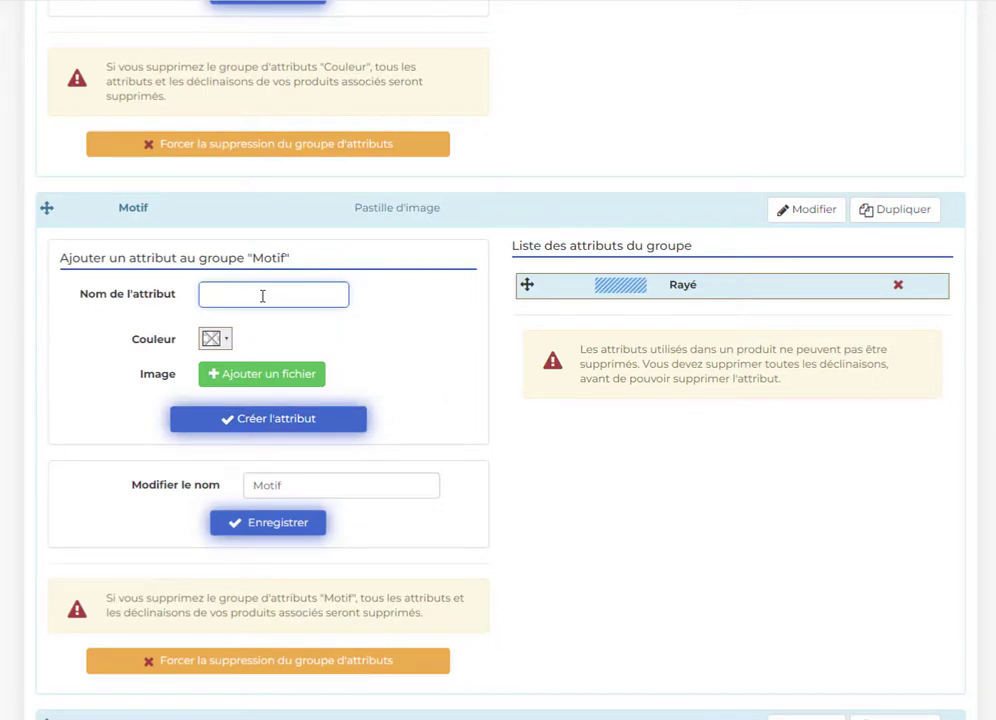
click(278, 373)
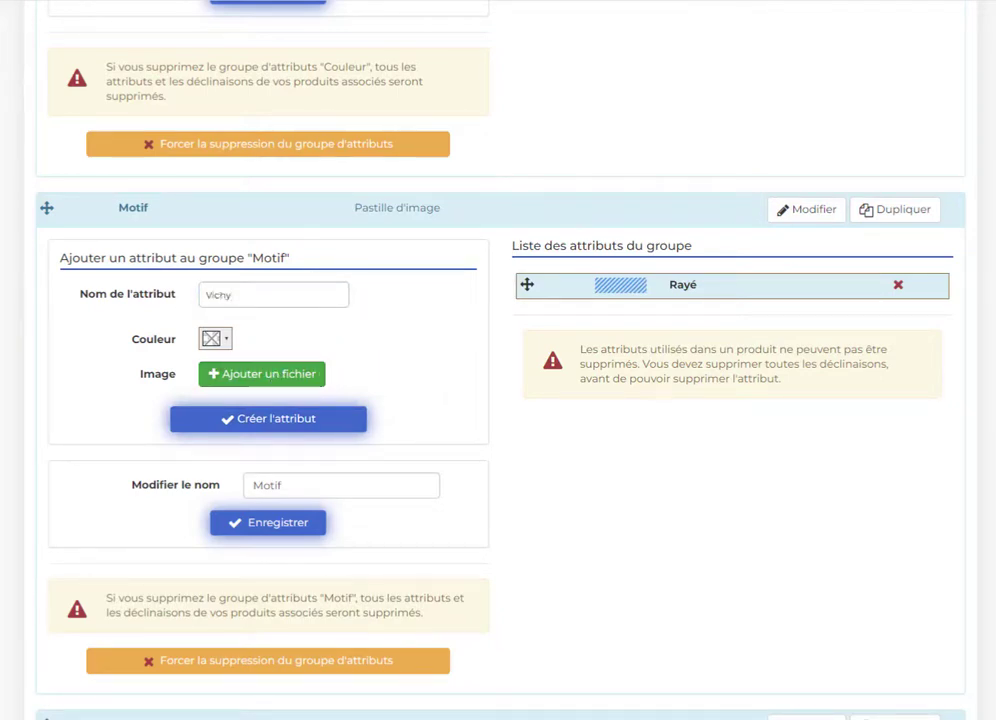
click(224, 450)
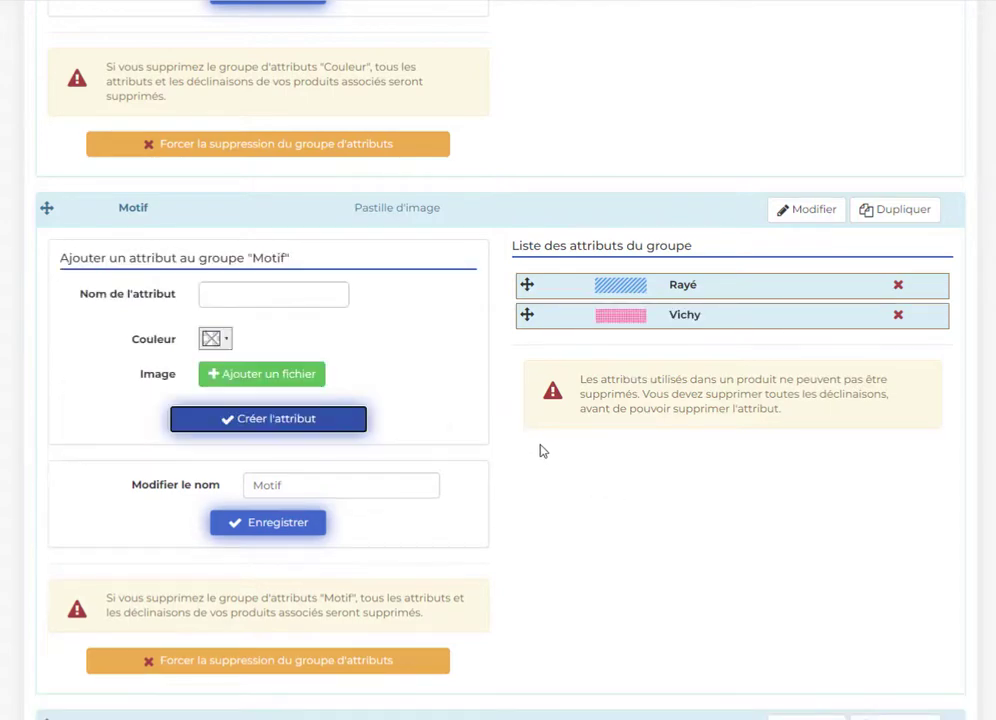
scroll(400, 420, down, 1)
click(318, 395)
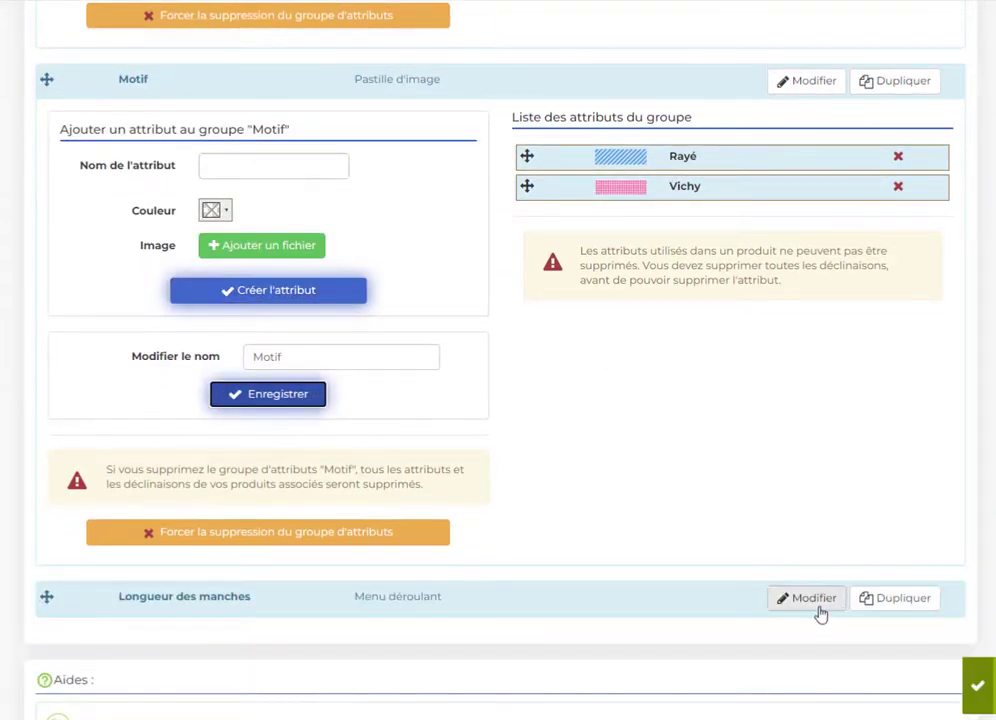
Open the Longueur des manches group for editing and add an attribute named Courtes.
click(790, 598)
scroll(400, 500, down, 2)
click(265, 424)
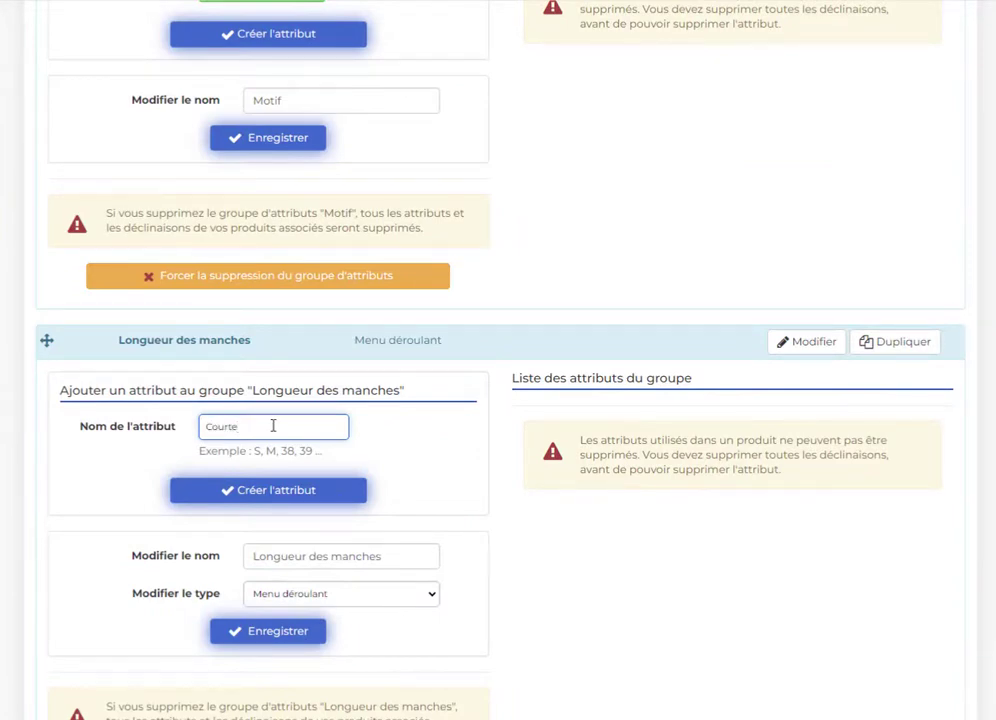
scroll(273, 425, down, 1)
text(Courtes)
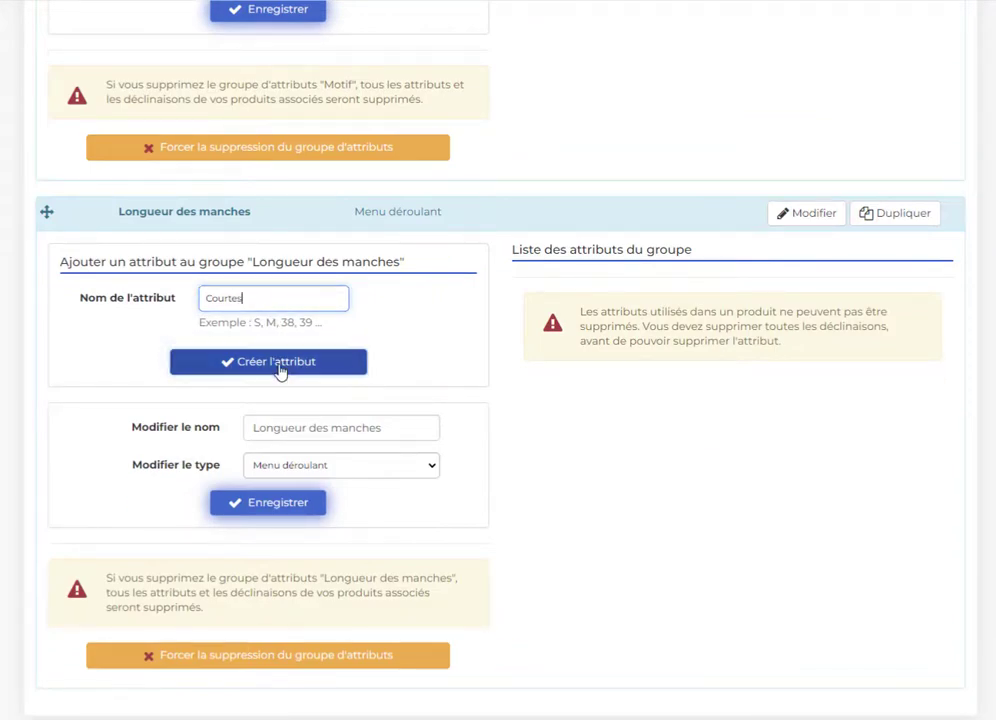
click(280, 366)
Add an attribute named Longues to the Longueur des manches group and save the group.
click(272, 297)
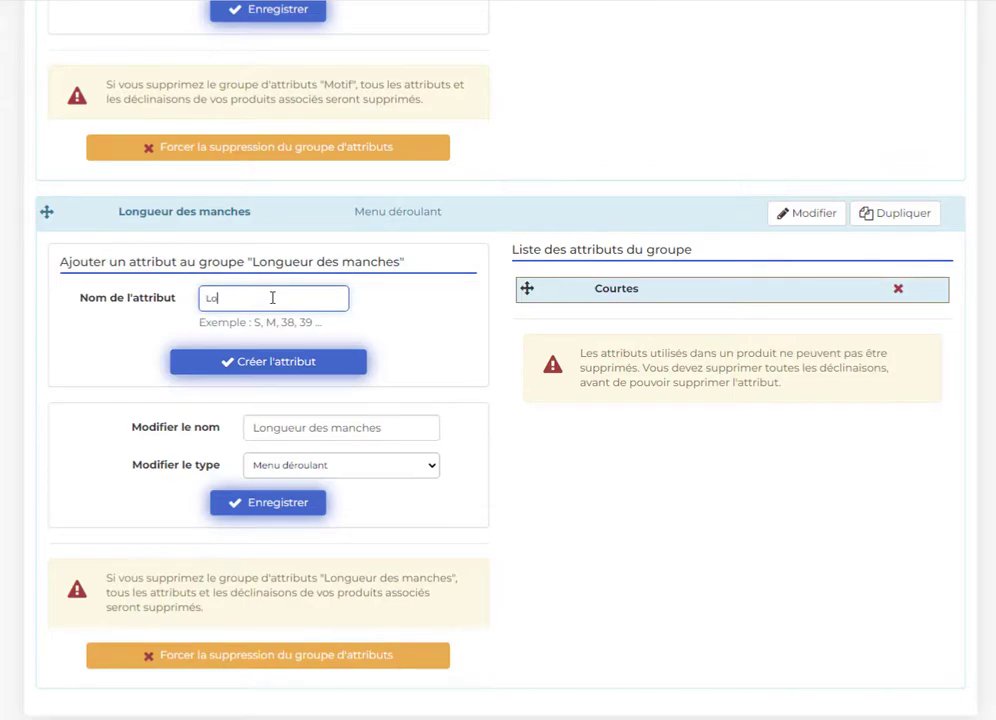
click(300, 362)
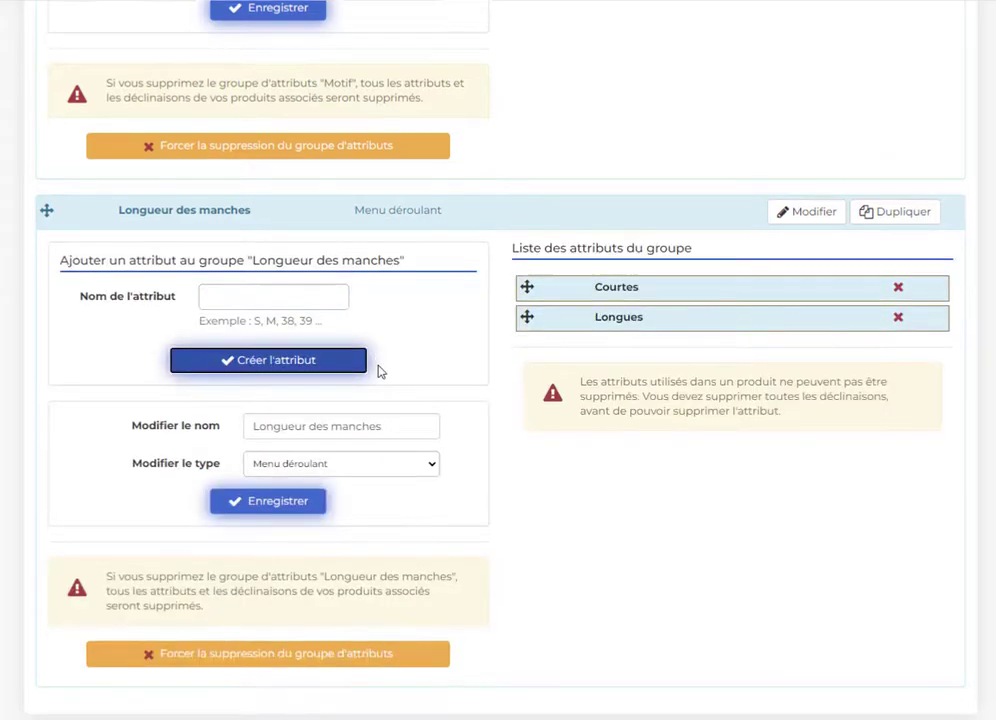
scroll(340, 320, down, 2)
click(278, 252)
Go to the site's page list and open the home page's T-shirt product for editing.
scroll(576, 333, up, 20)
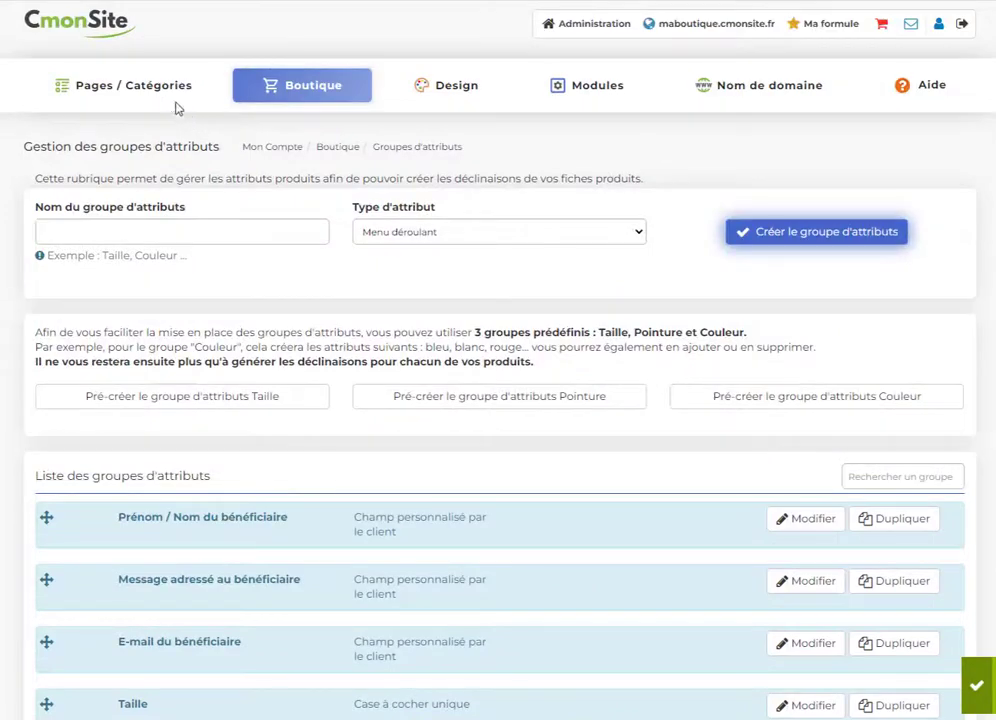
mouse_move(130, 83)
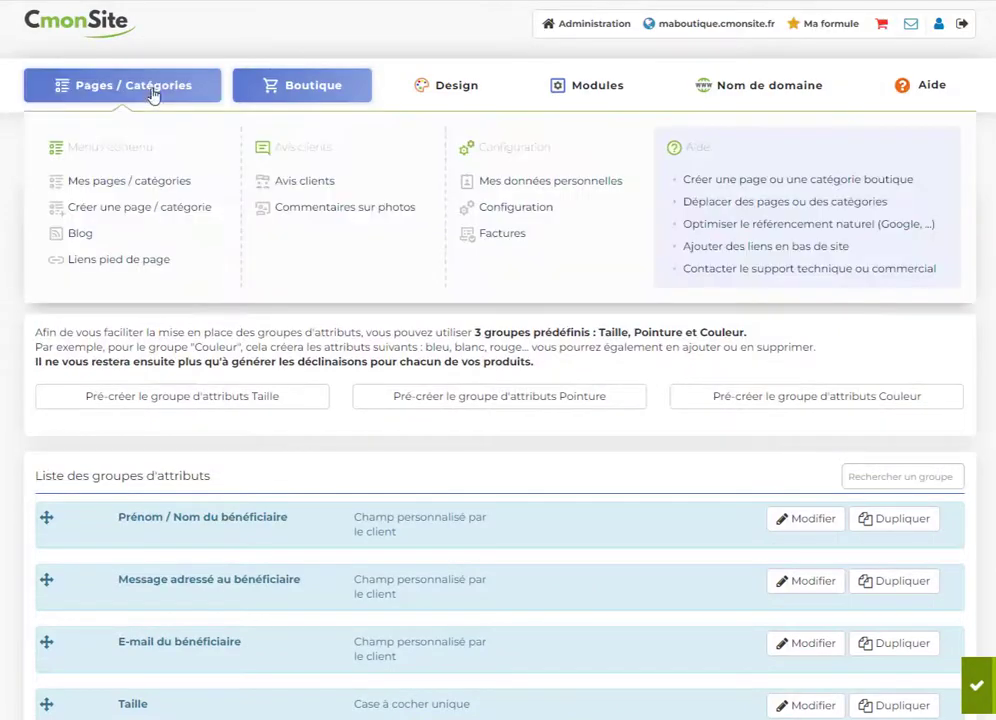
click(110, 150)
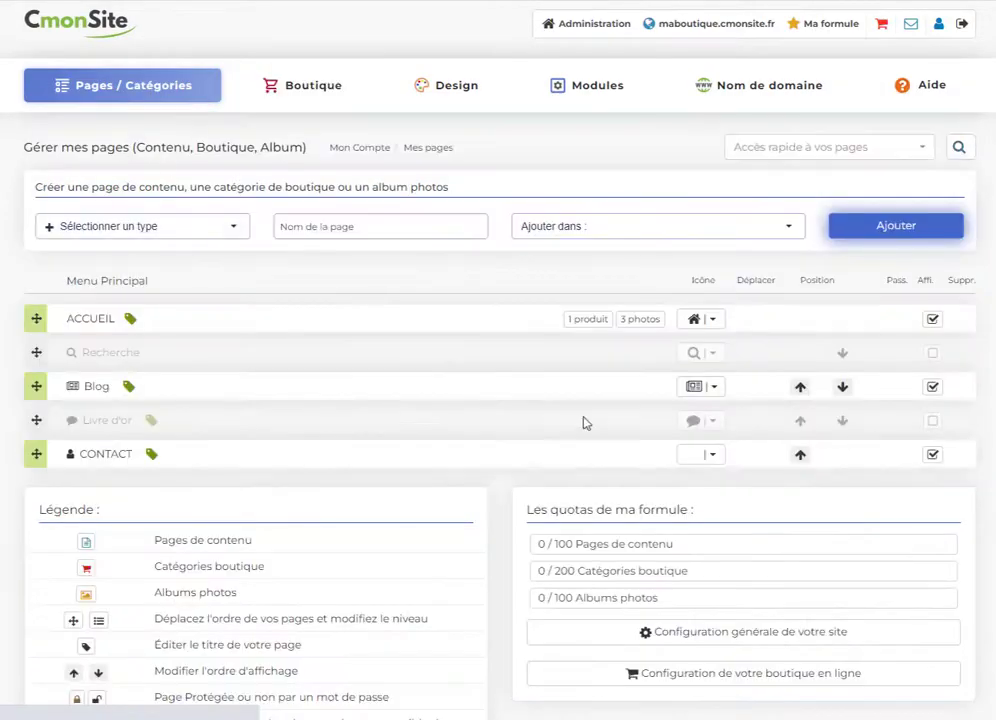
click(582, 318)
click(496, 386)
Generate T-shirt variations from every Taille, Motif and Longueur des manches attribute, using only Rouge and Blanc for Couleur.
scroll(501, 377, down, 5)
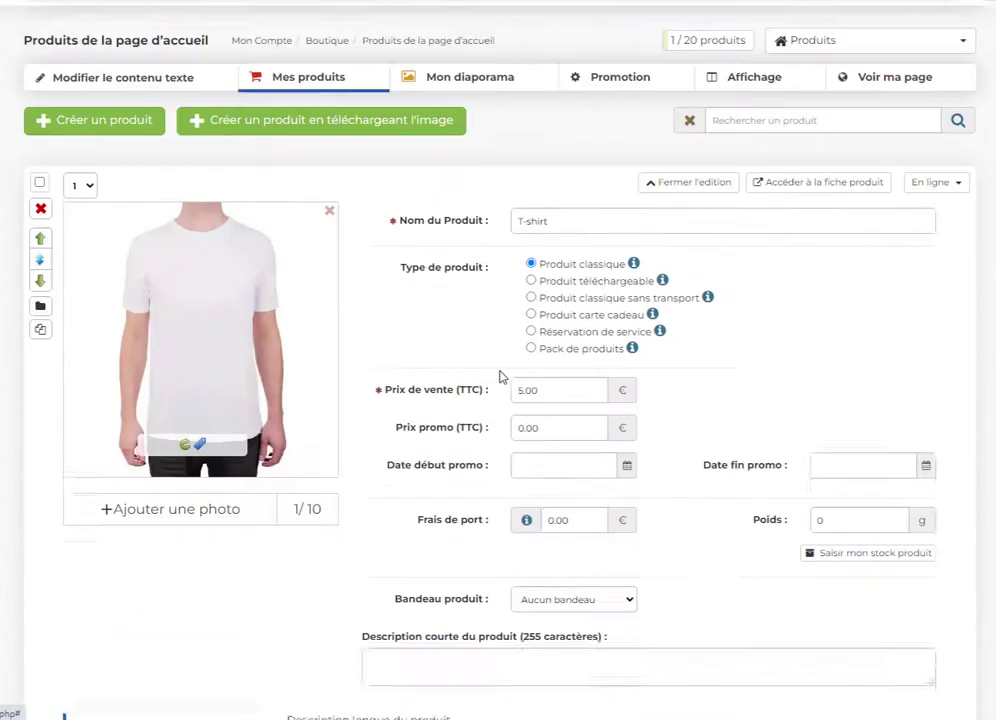
click(167, 374)
click(569, 352)
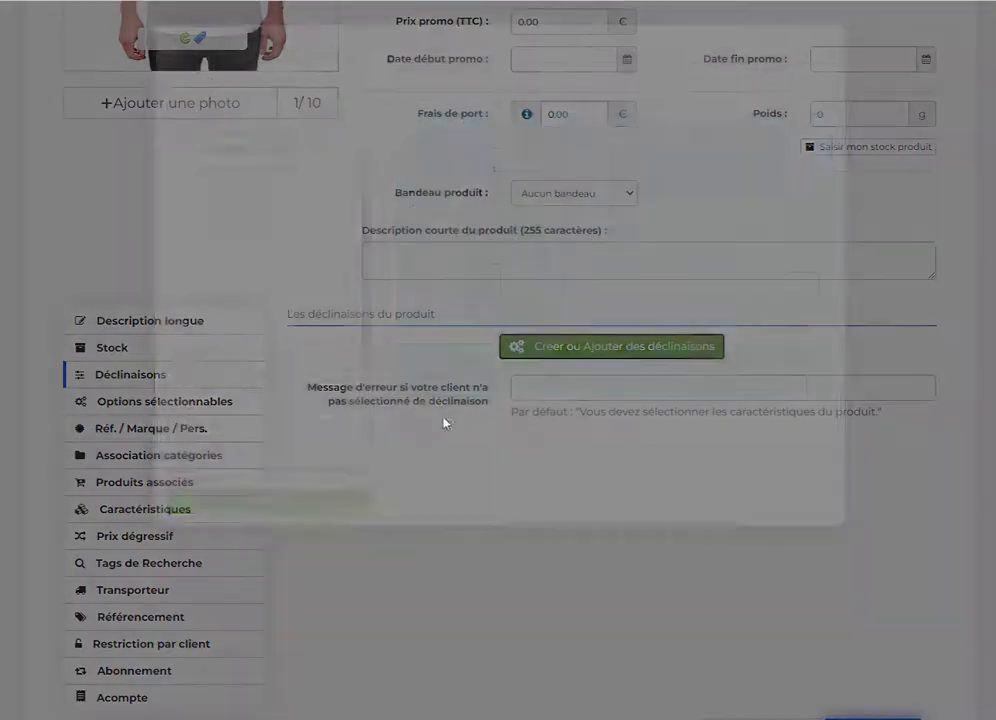
scroll(169, 164, down, 2)
scroll(189, 278, up, 3)
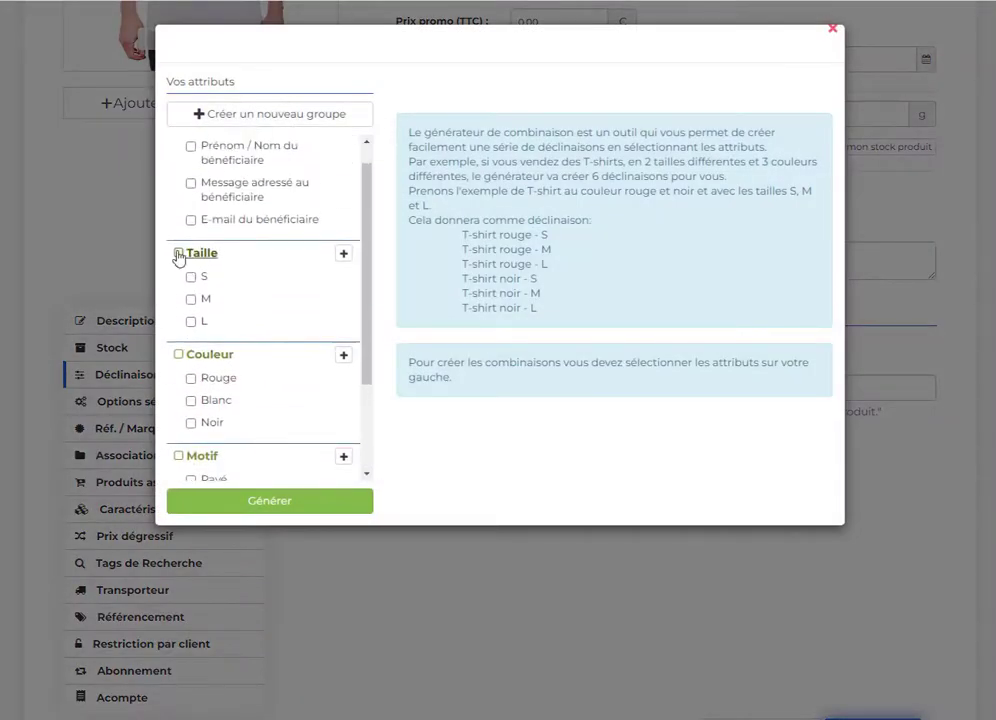
click(179, 253)
click(178, 355)
click(178, 456)
scroll(180, 420, down, 3)
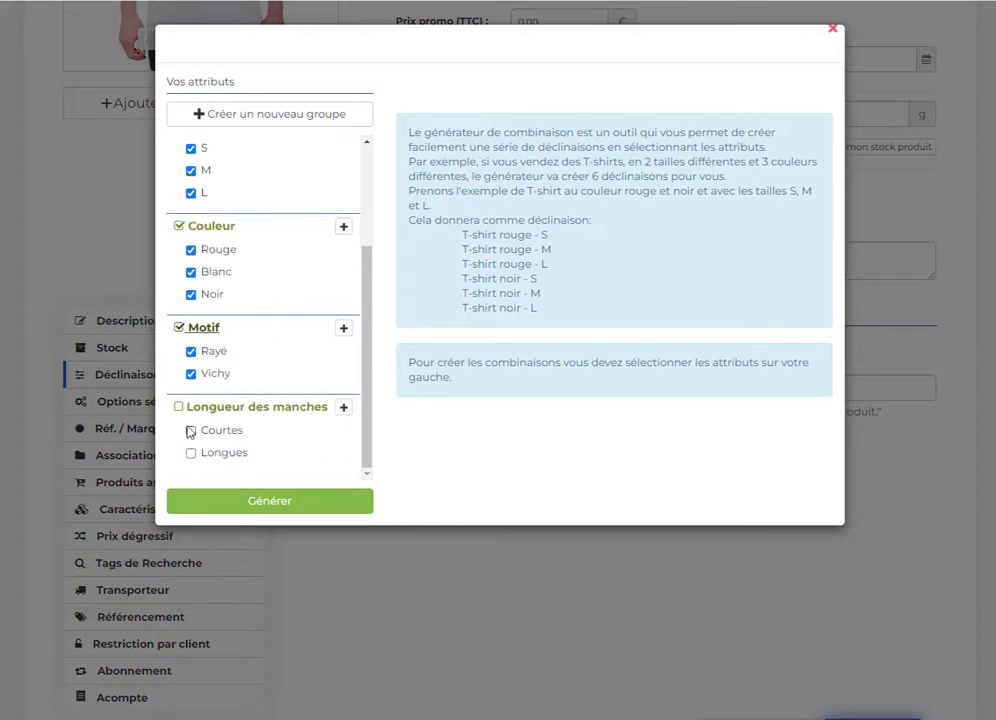
click(179, 408)
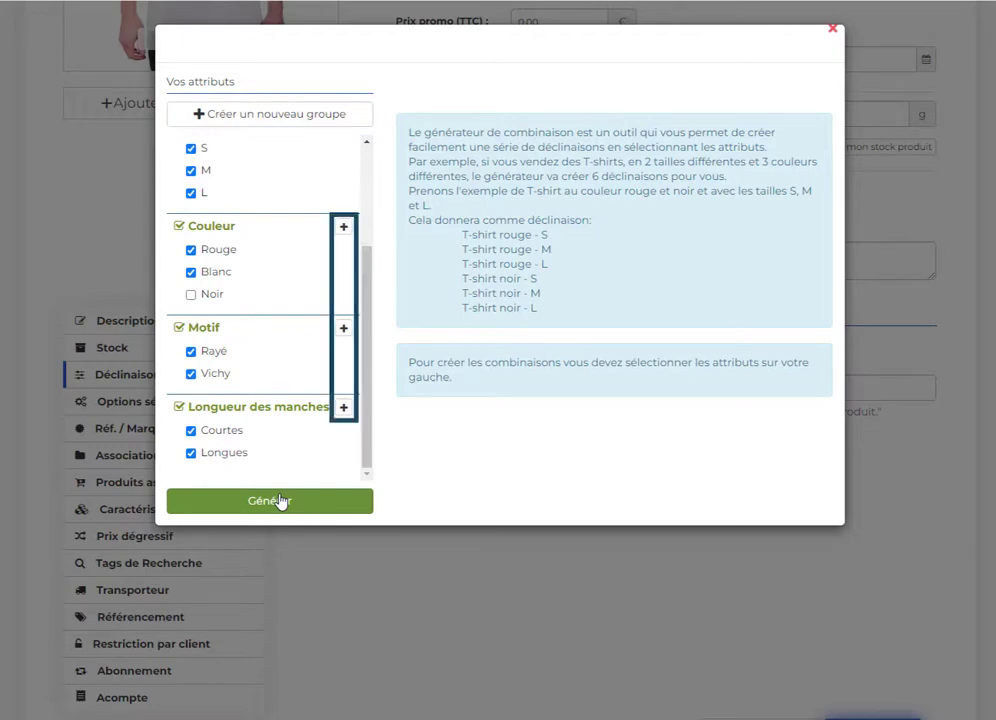
click(281, 501)
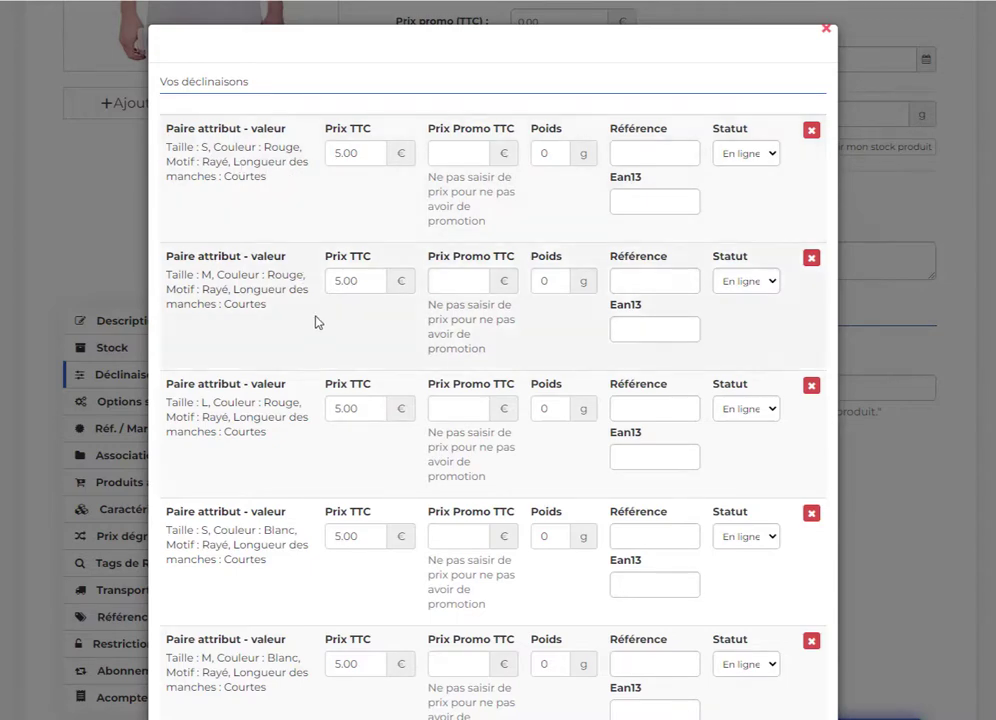
Set the price including tax to 7.00 € for the S, M and L Rouge, Rayé, Longues variations.
scroll(312, 320, down, 5)
scroll(302, 320, down, 6)
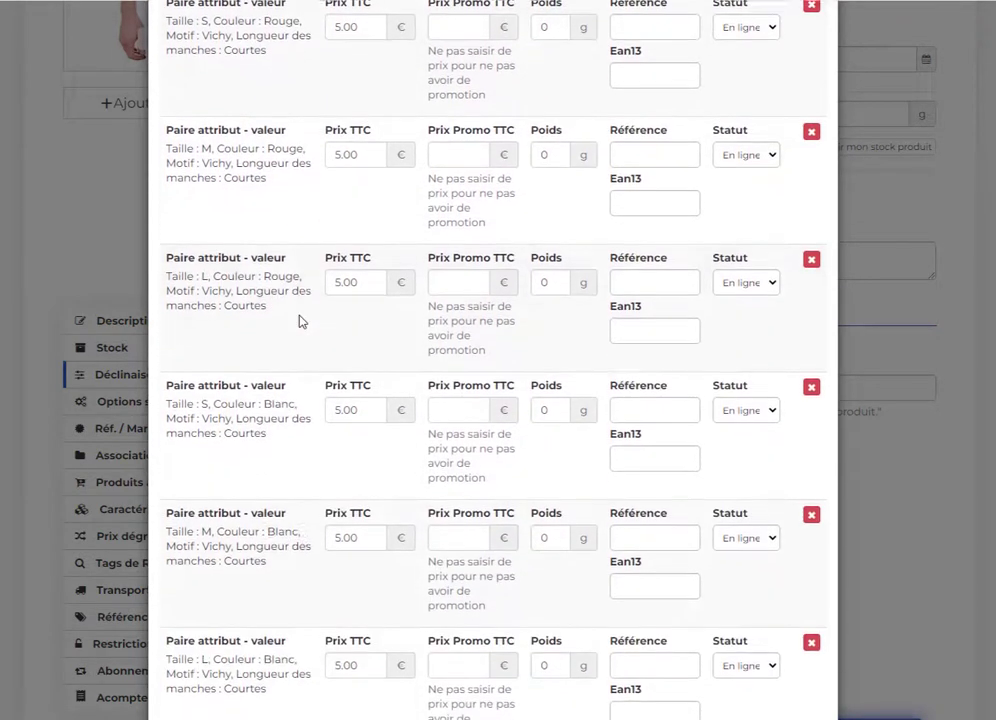
scroll(260, 395, down, 3)
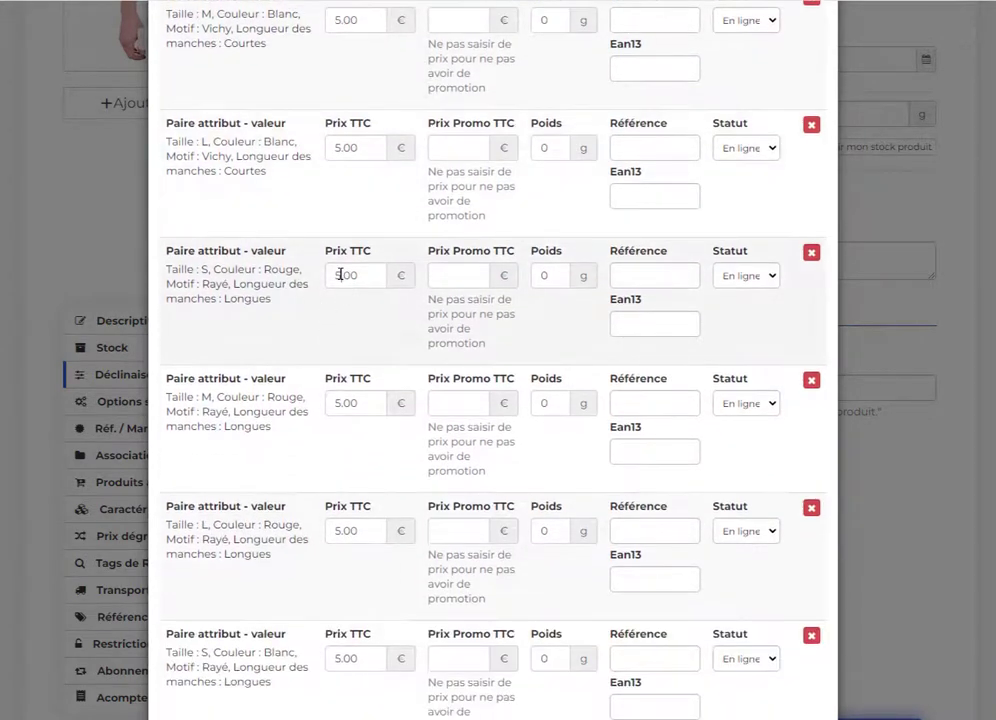
drag(340, 275, 301, 275)
text(7)
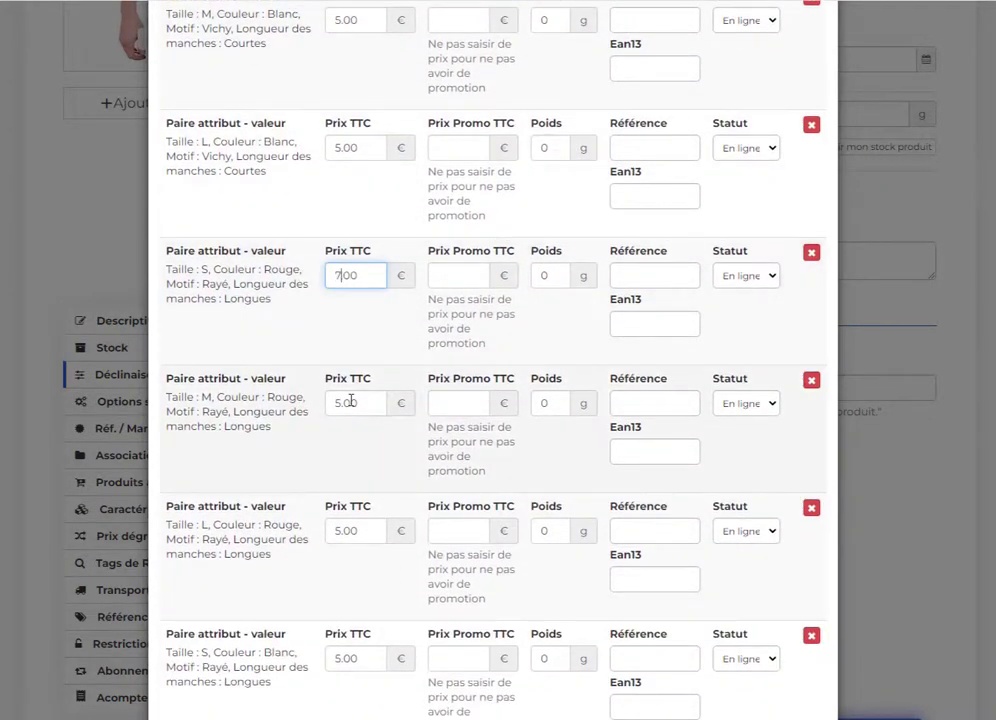
drag(340, 402, 328, 402)
text(7)
mouse_move(340, 530)
mouse_down()
mouse_move(307, 540)
mouse_move(327, 530)
mouse_up()
text(7)
Set the price including tax to 7.00 € for the S, M and L Blanc, Rayé, Longues variations.
scroll(337, 530, down, 1)
text(7)
scroll(350, 415, down, 2)
drag(351, 408, 333, 402)
text(7)
scroll(333, 402, down, 1)
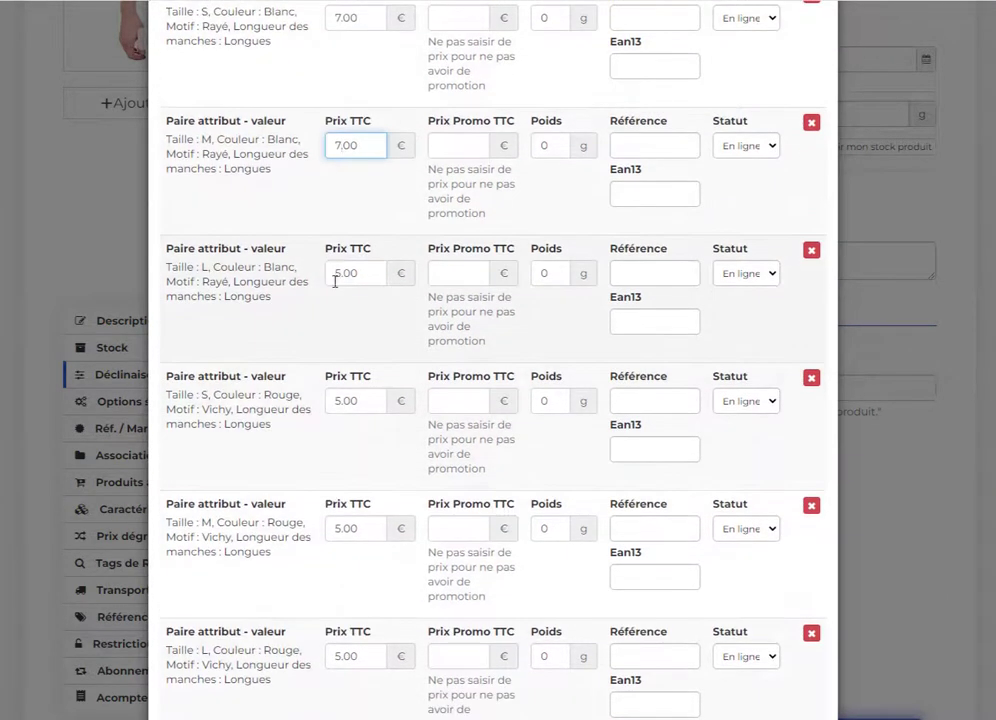
drag(333, 275, 344, 273)
text(7)
Set the price including tax to 7.00 € for the S, M and L Rouge, Vichy, Longues variations.
drag(343, 401, 332, 401)
text(7)
drag(343, 528, 334, 528)
text(7)
scroll(345, 511, down, 1)
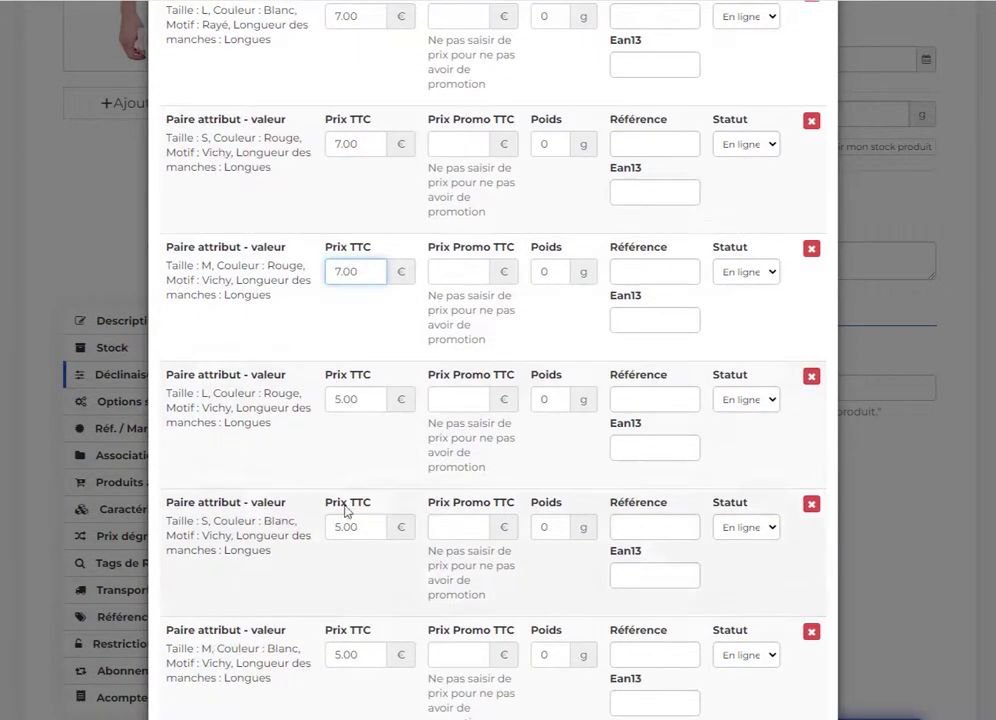
drag(341, 399, 333, 399)
text(7)
Set the price to 7.00 € for the S, M and L Blanc, Vichy, Longues variations and create the variation list.
drag(349, 527, 333, 527)
text(7)
scroll(361, 409, down, 1)
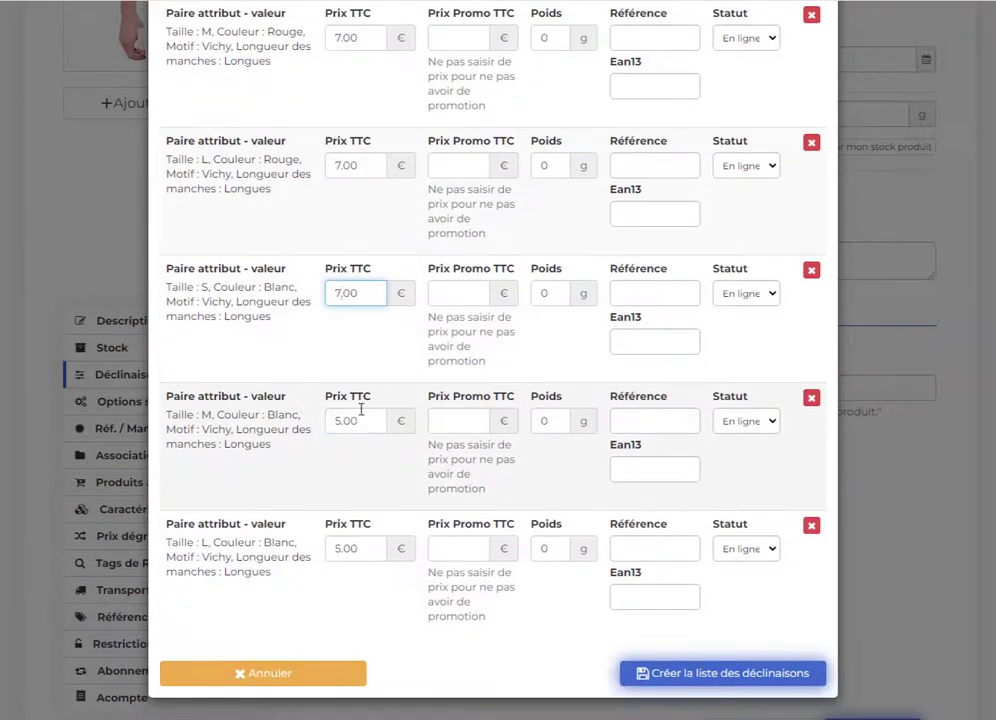
drag(345, 420, 335, 420)
text(7)
drag(344, 548, 334, 548)
text(7)
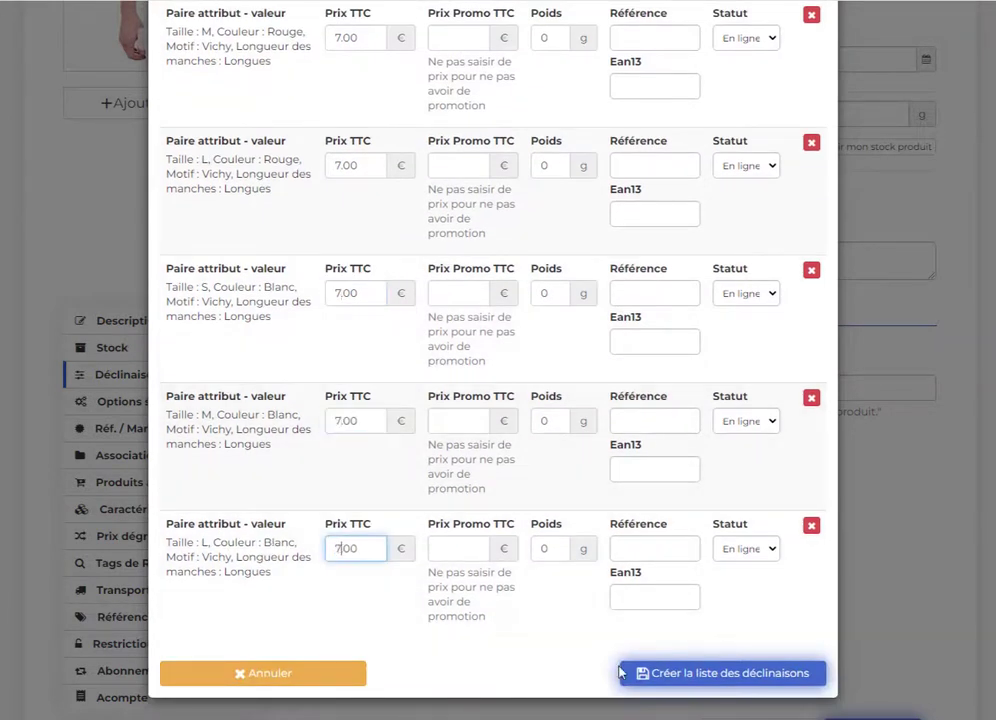
click(695, 675)
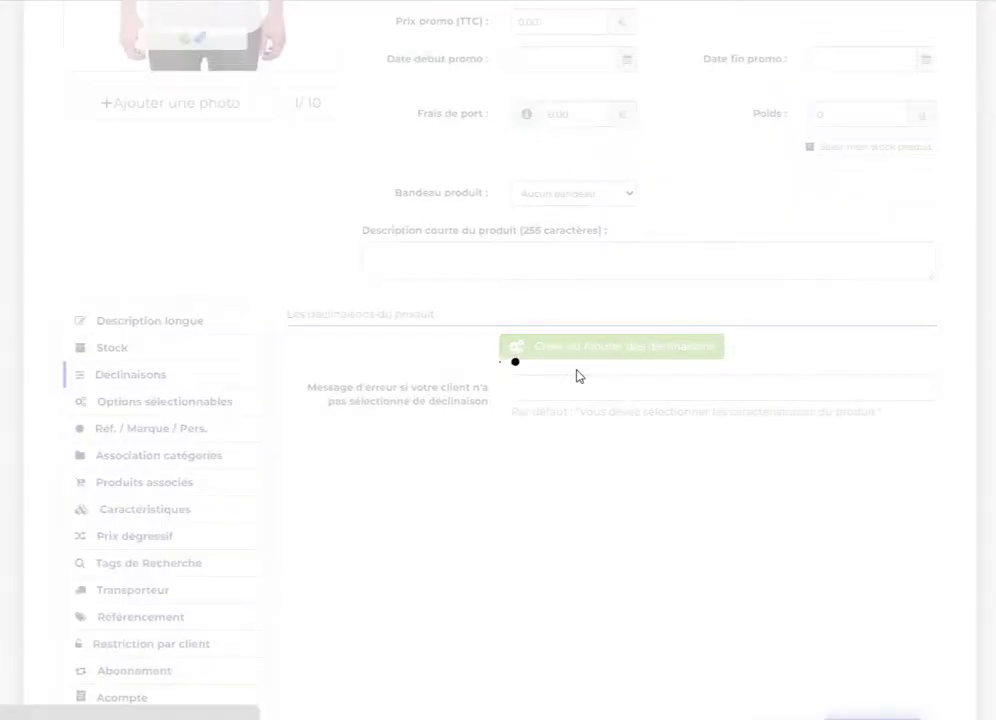
Assign the pink gingham photo as default to the S, M and L Rouge, Vichy, Courtes variations and save them.
scroll(577, 375, down, 5)
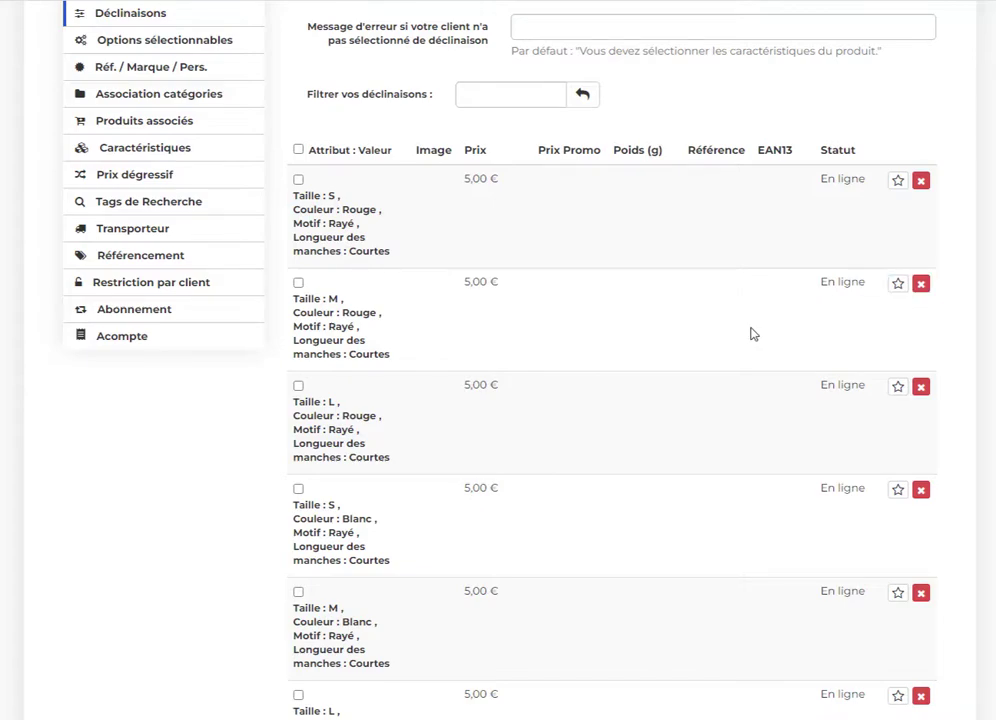
scroll(753, 334, down, 9)
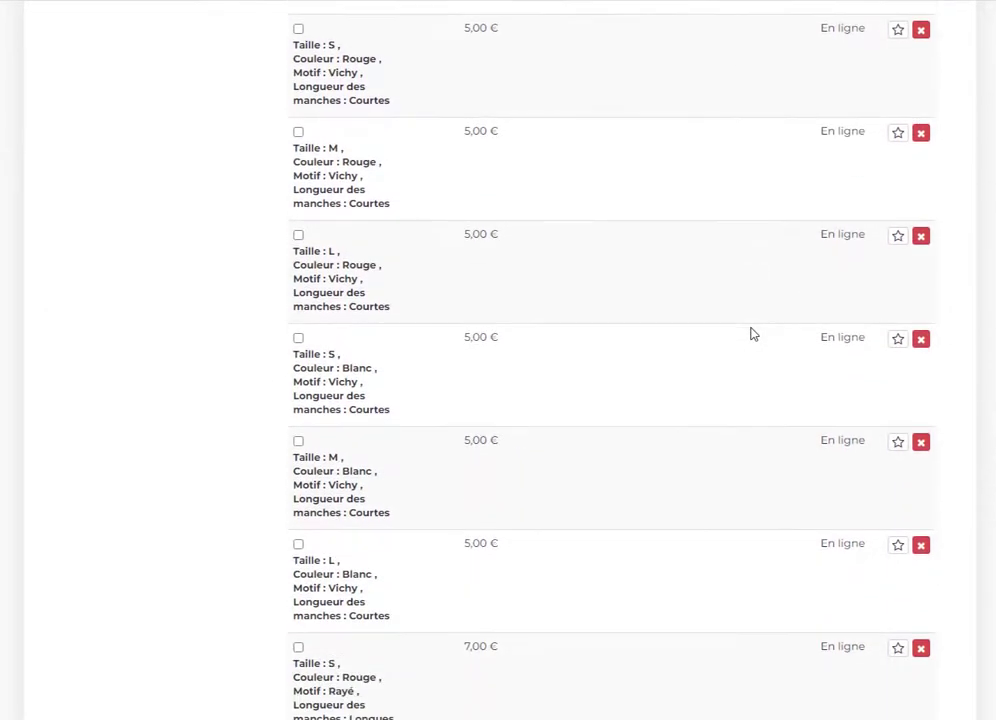
scroll(753, 334, down, 10)
scroll(863, 461, up, 13)
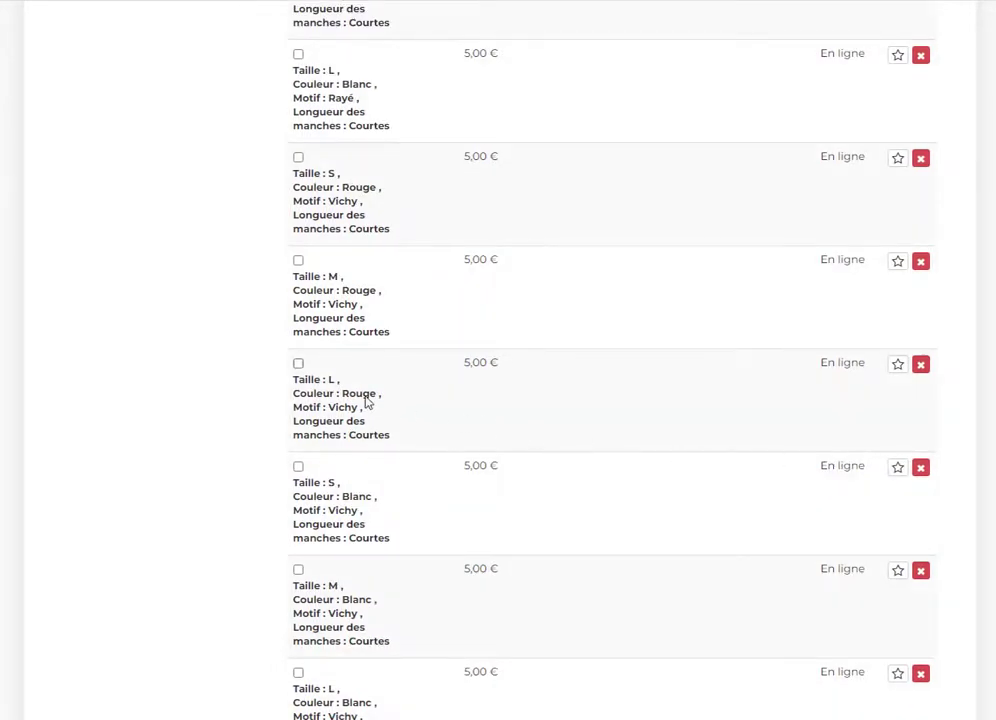
click(298, 365)
click(298, 260)
scroll(606, 212, up, 10)
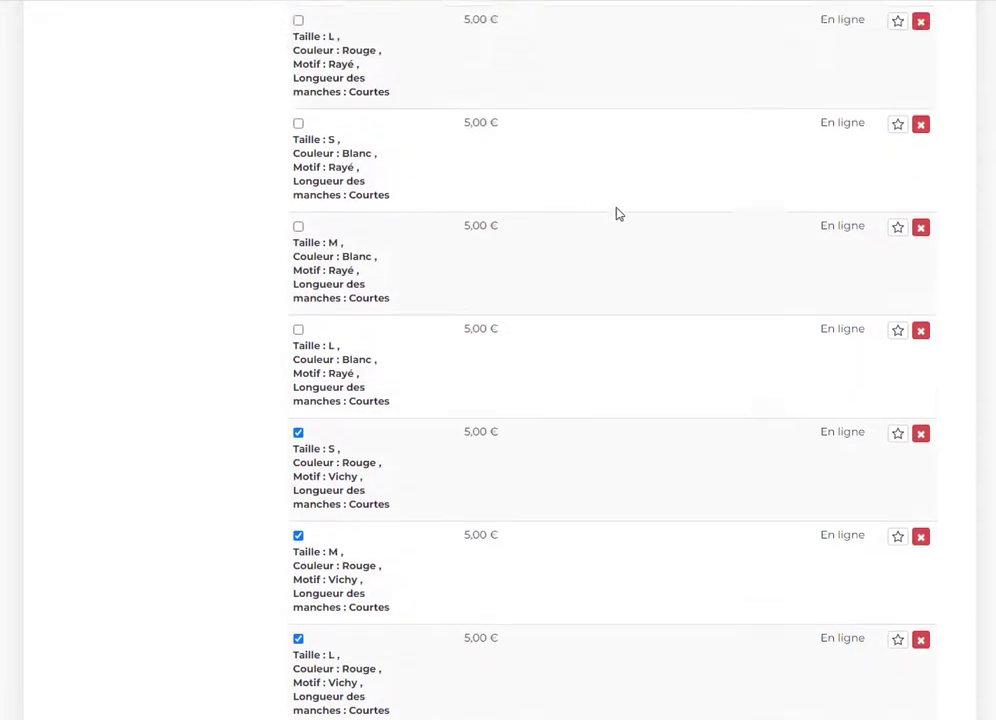
click(753, 353)
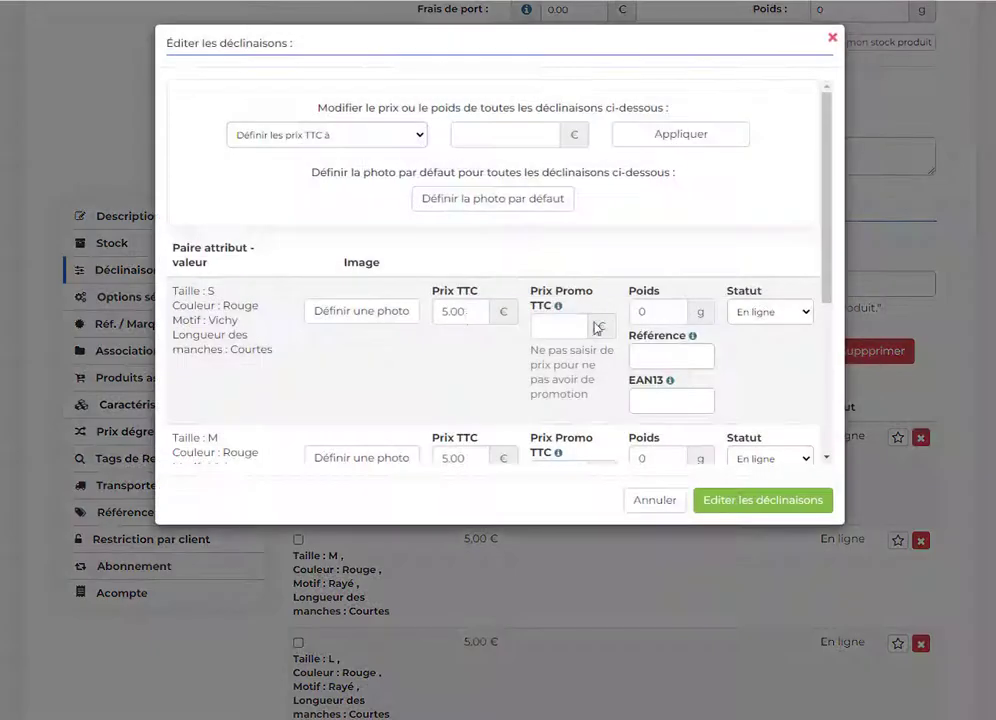
click(481, 199)
click(487, 151)
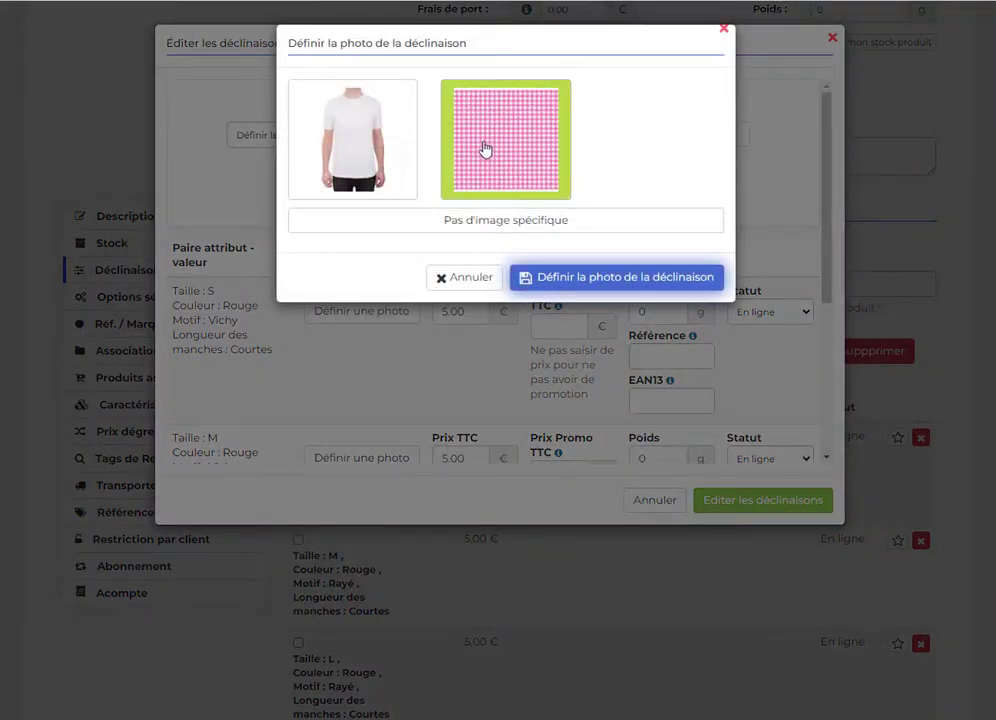
click(567, 276)
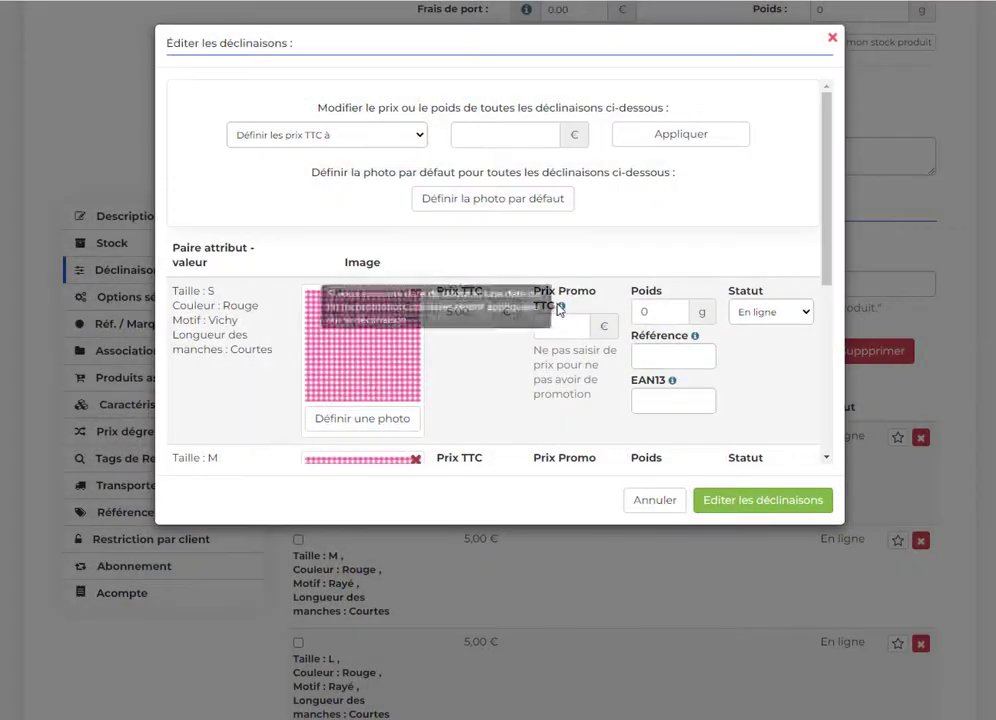
scroll(559, 309, down, 5)
click(763, 508)
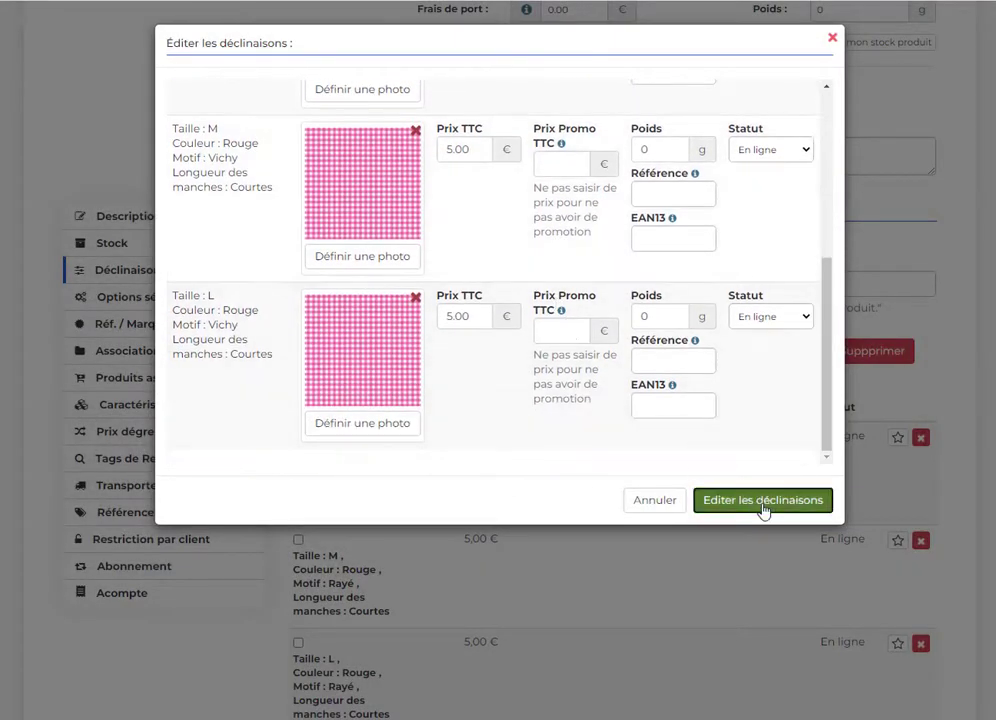
Activate stock management for the T-shirt product.
scroll(592, 399, down, 5)
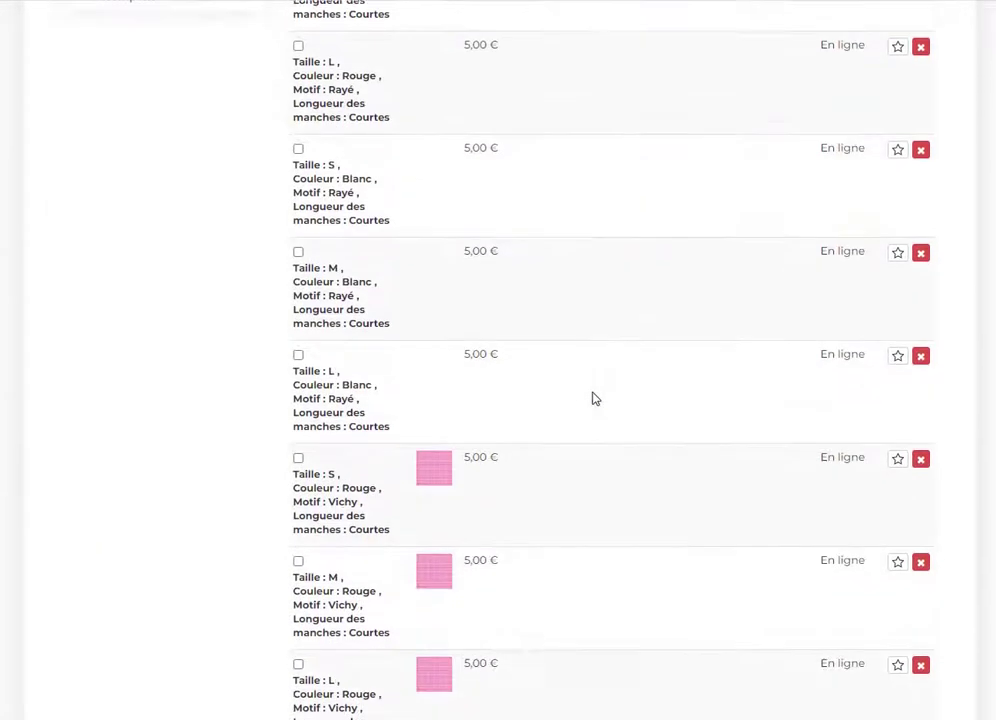
scroll(592, 399, down, 3)
scroll(667, 444, up, 10)
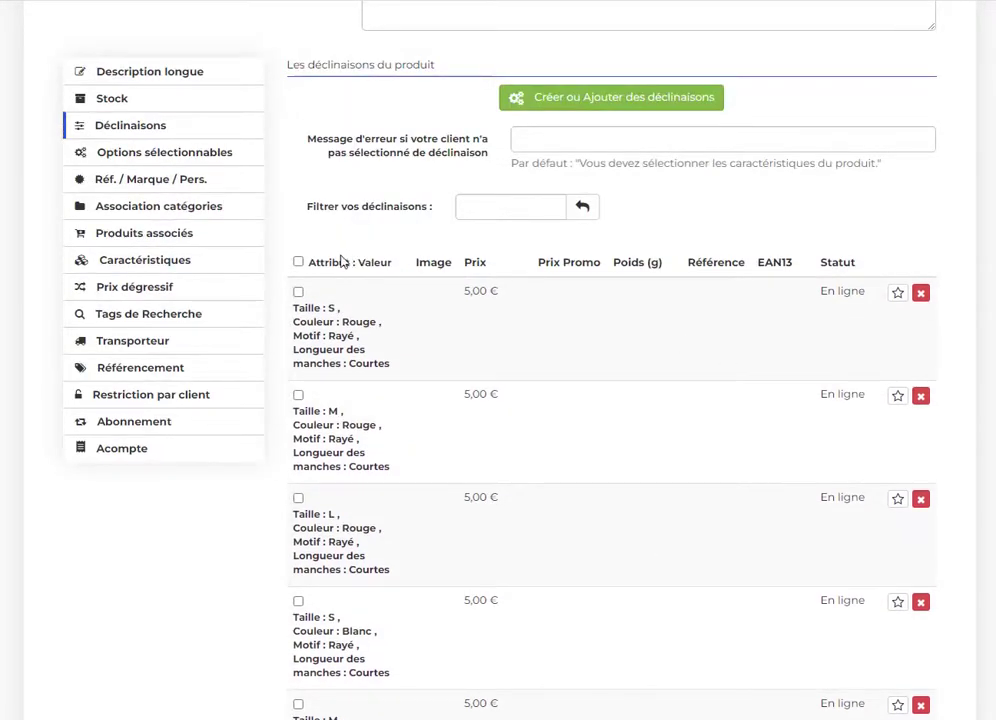
click(133, 102)
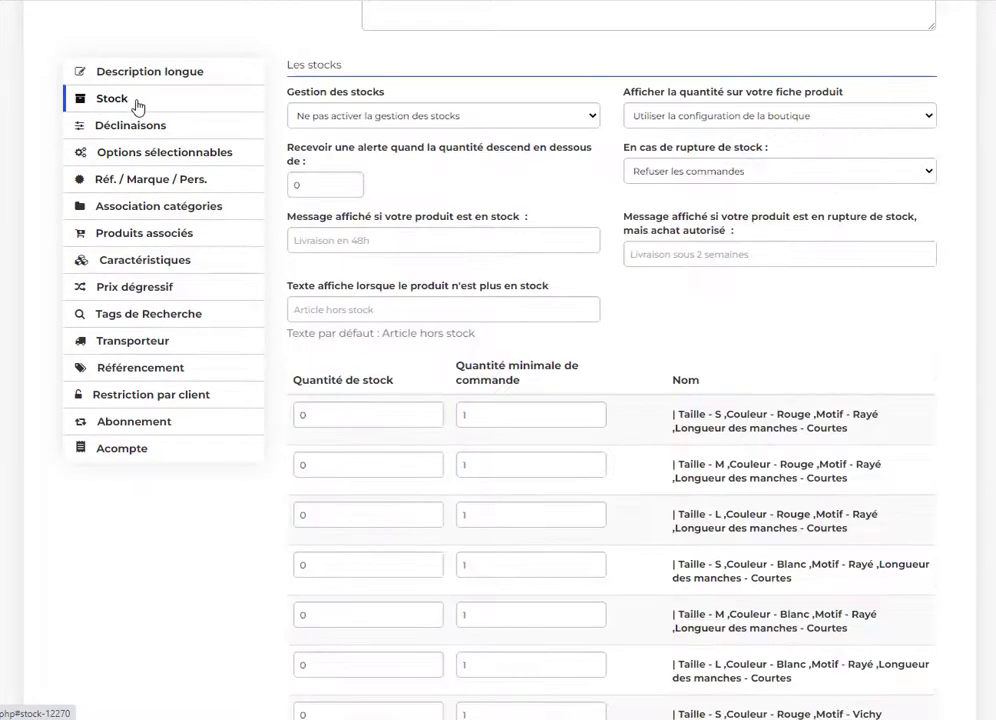
click(590, 117)
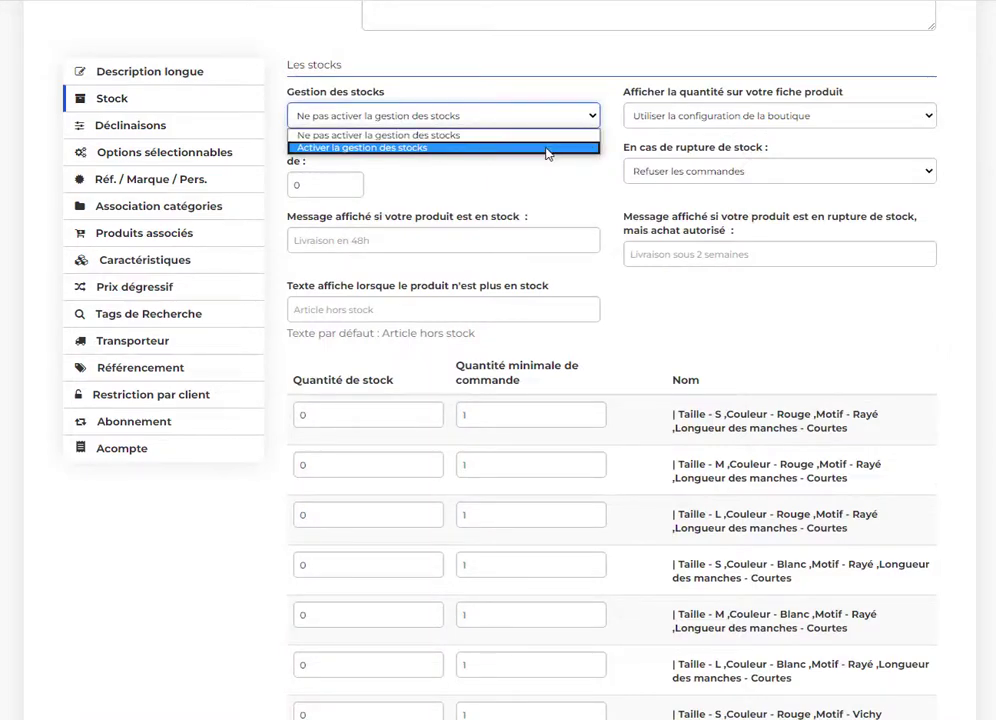
click(547, 148)
Set the stock quantity to 10 for the S and 20 for the M Rouge, Rayé, Courtes variation.
scroll(600, 145, down, 2)
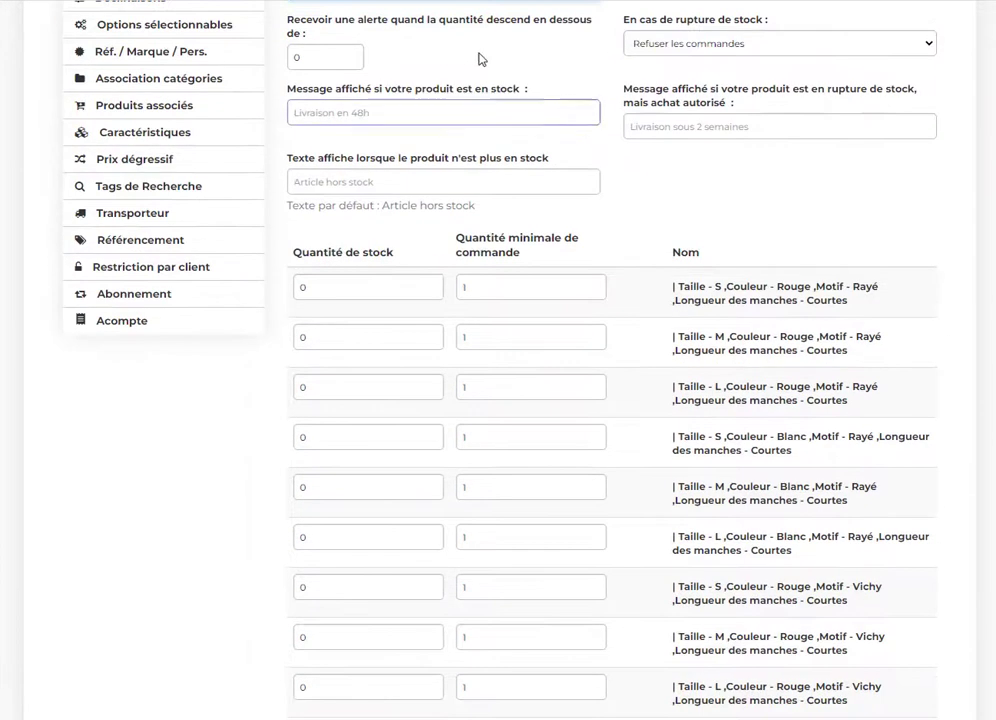
scroll(474, 182, down, 4)
scroll(504, 187, up, 3)
click(598, 158)
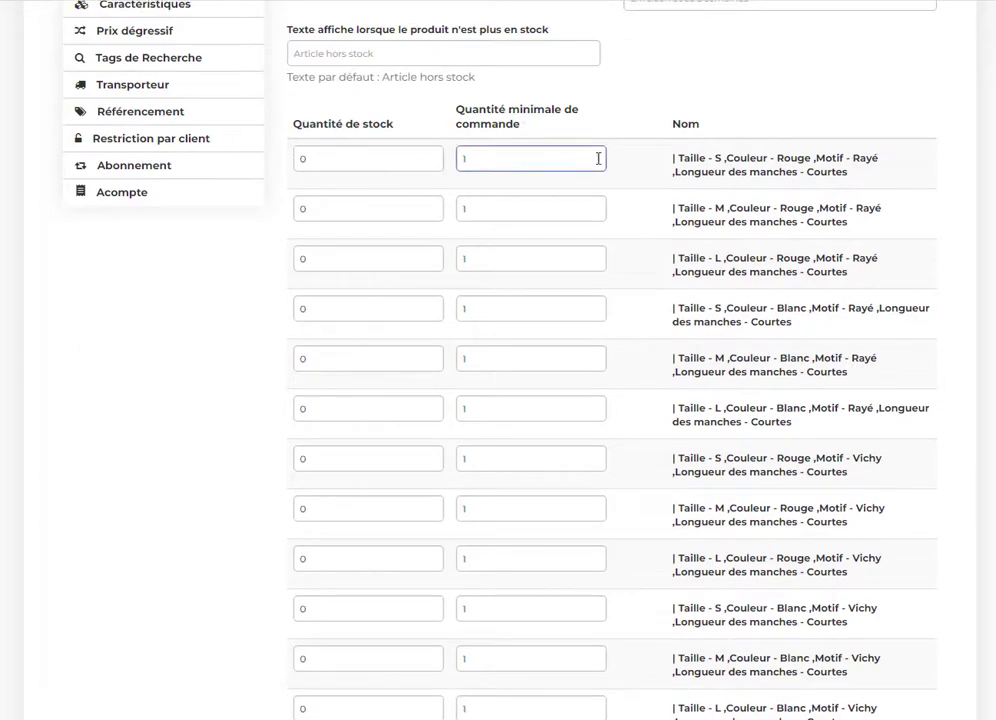
text(10)
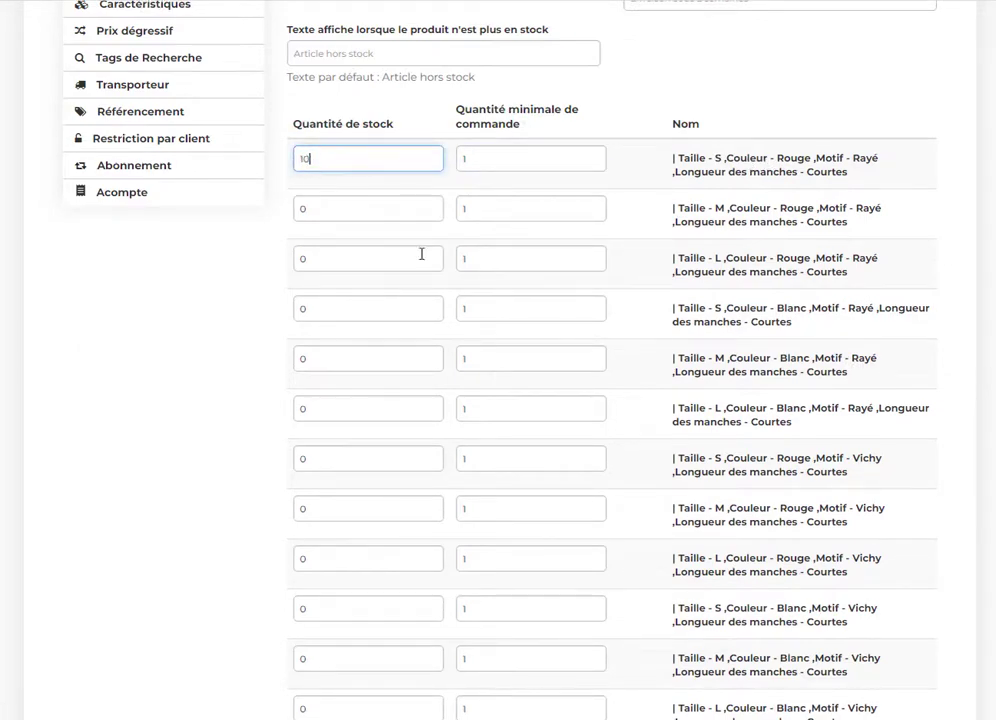
key(Tab)
text(20)
click(381, 259)
scroll(408, 305, down, 9)
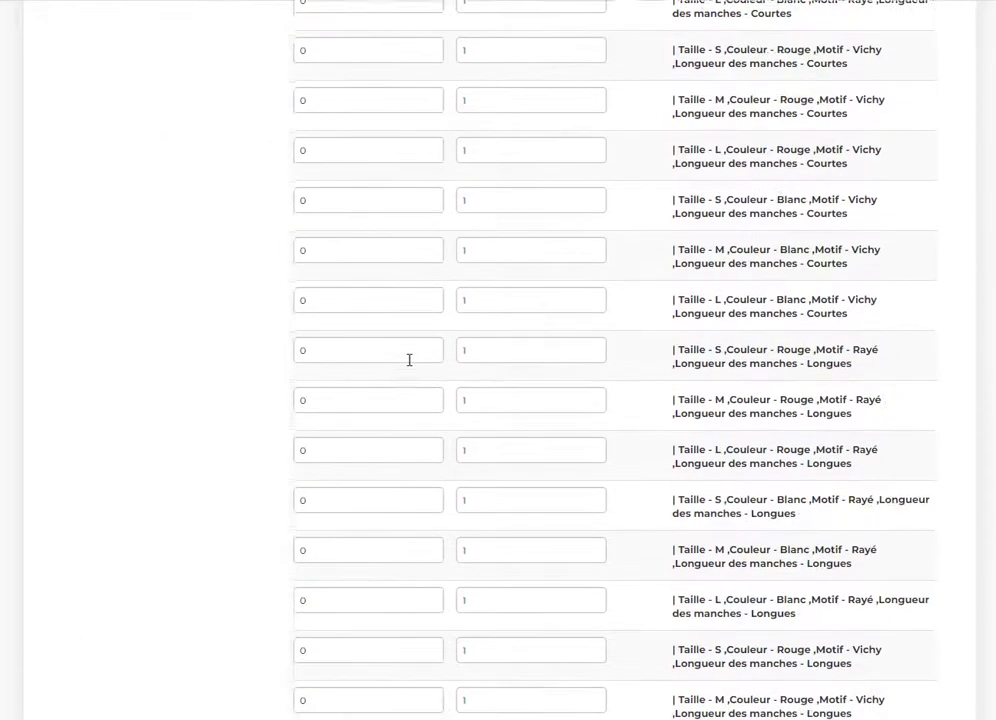
click(409, 360)
click(744, 485)
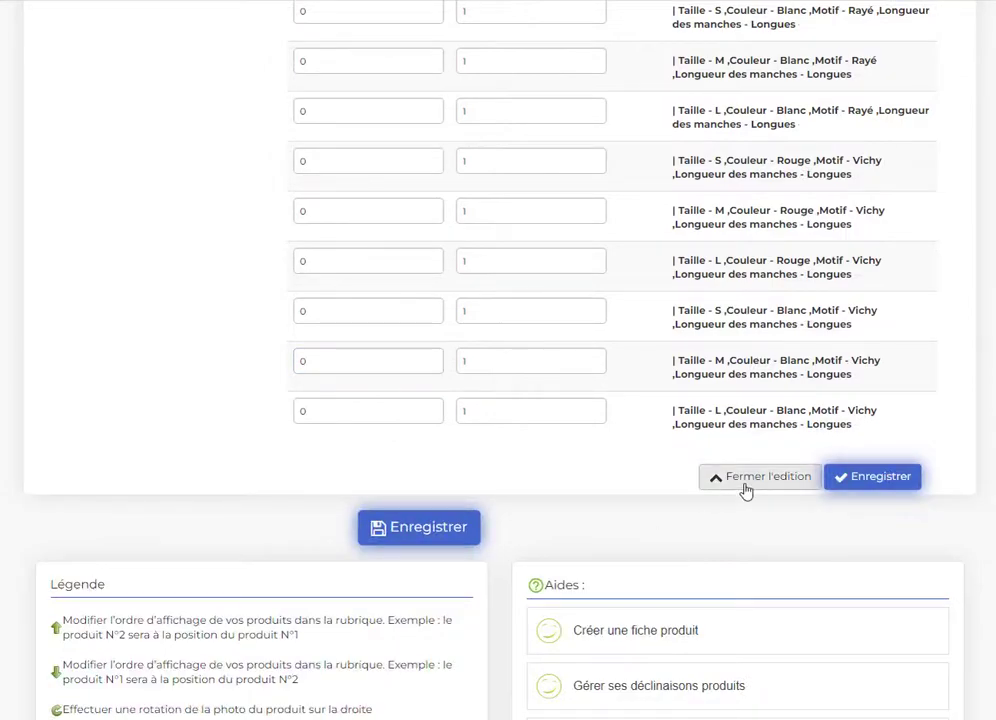
Open the T-shirt's public product page in the shop to view its variation choices.
scroll(856, 489, up, 20)
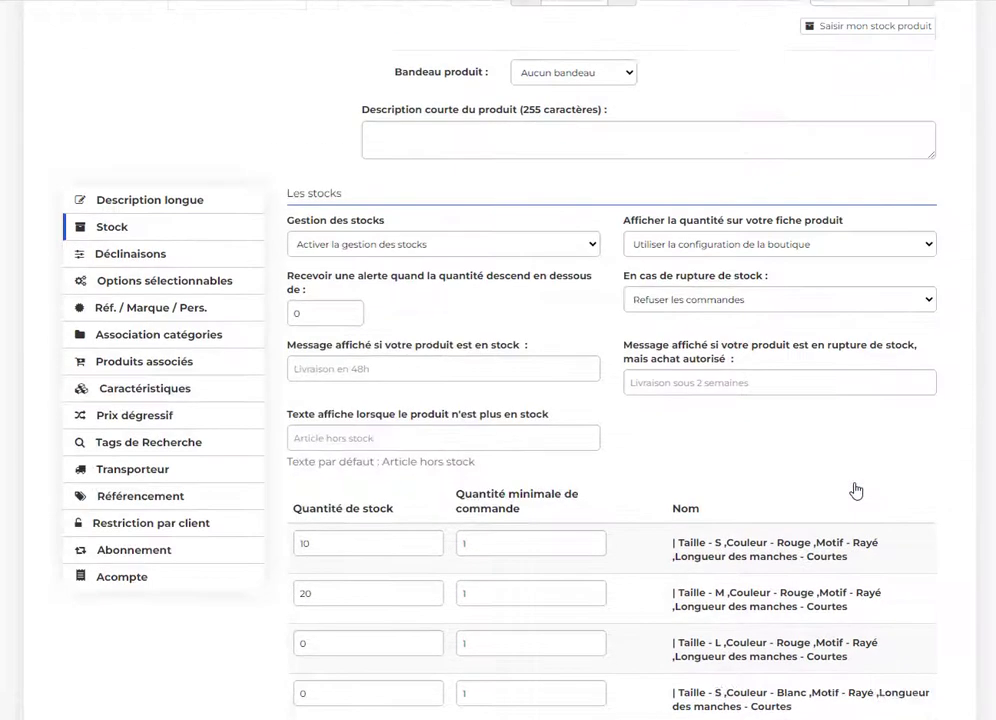
scroll(853, 498, up, 3)
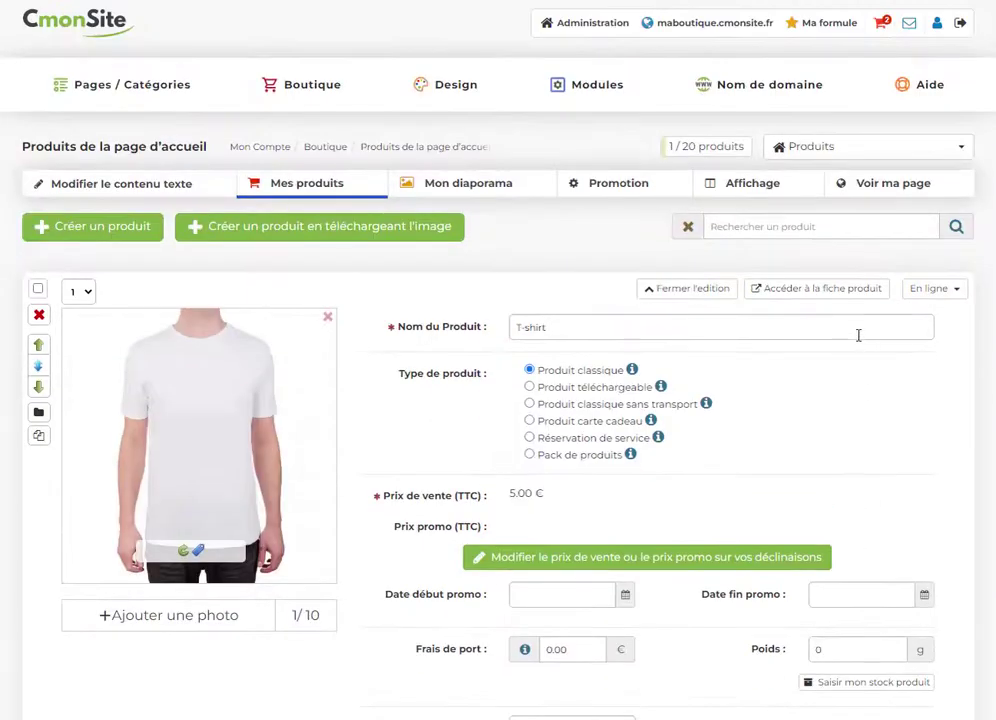
click(847, 289)
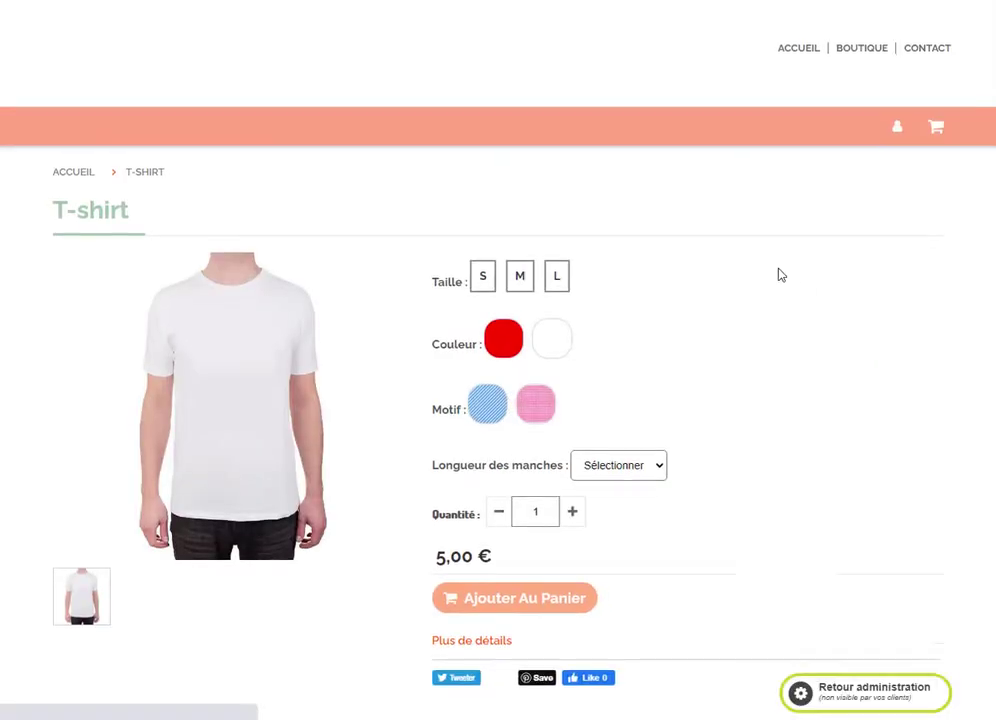
scroll(781, 275, down, 1)
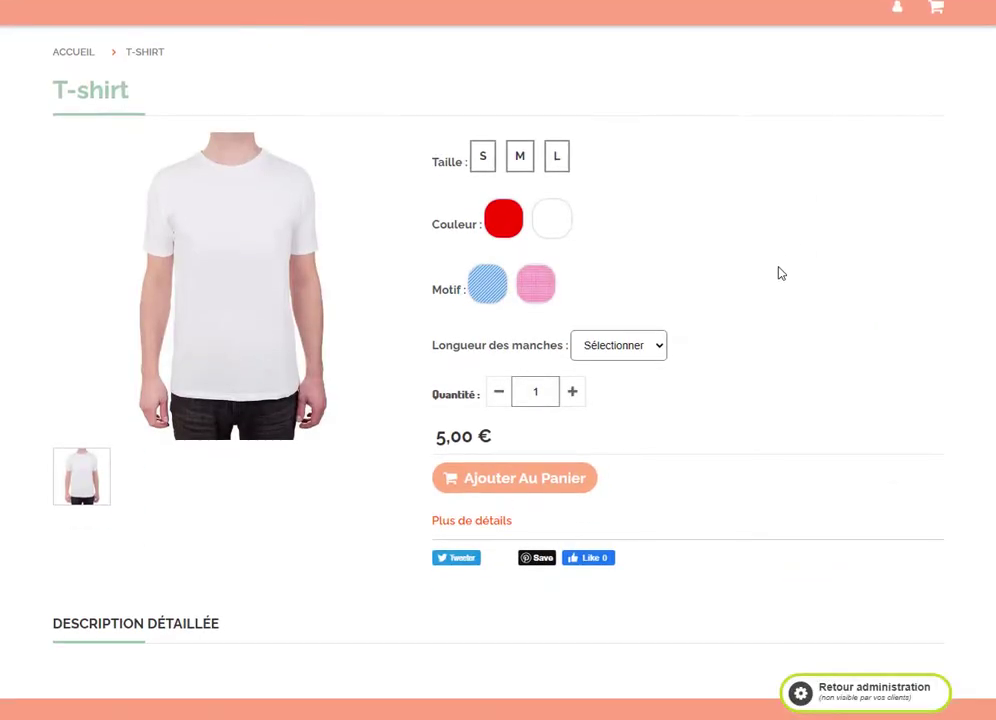
Choose size S, colour Rouge and pattern Vichy for the T-shirt on its shop page.
click(523, 160)
click(507, 219)
click(498, 163)
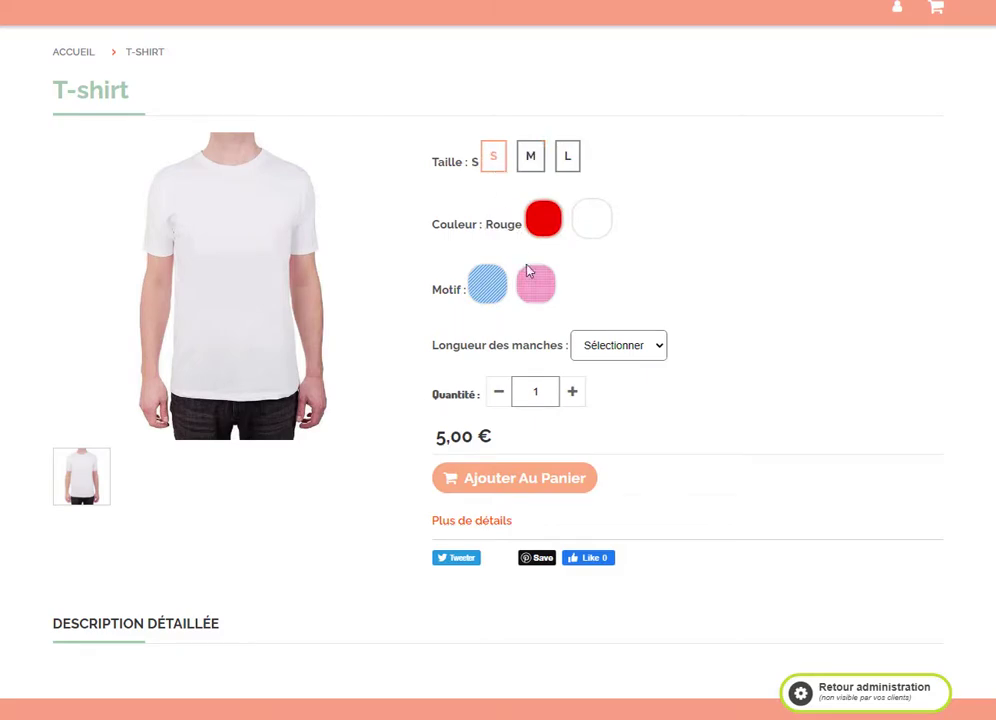
click(500, 286)
Choose the sleeve length Courtes and switch it to Longues to check the variation's photo and price.
click(597, 345)
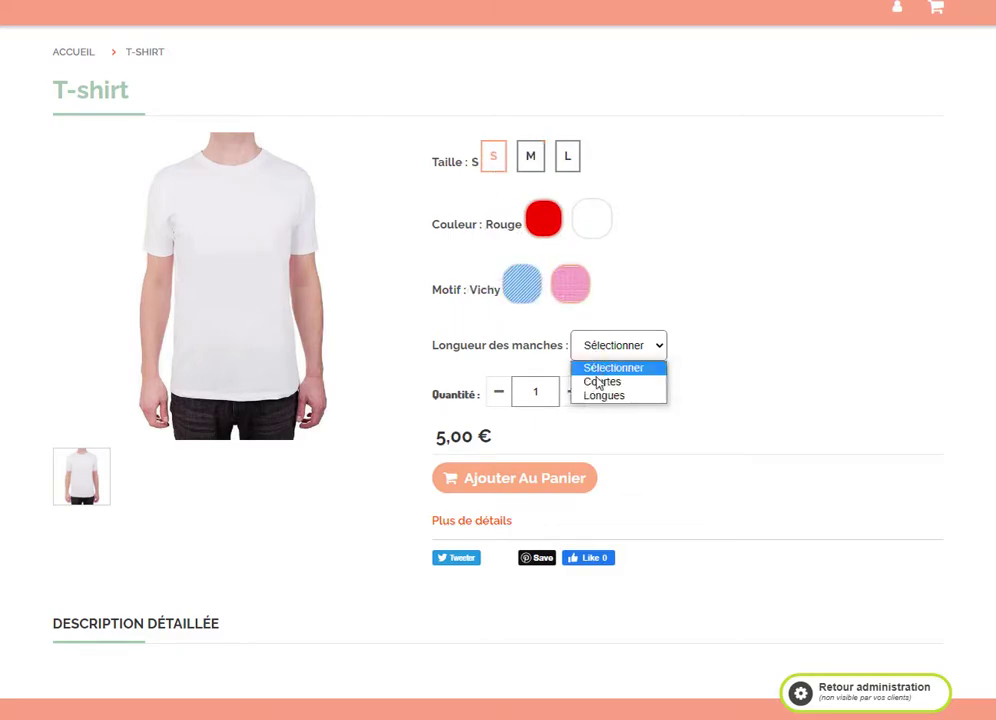
click(603, 381)
click(611, 347)
click(612, 396)
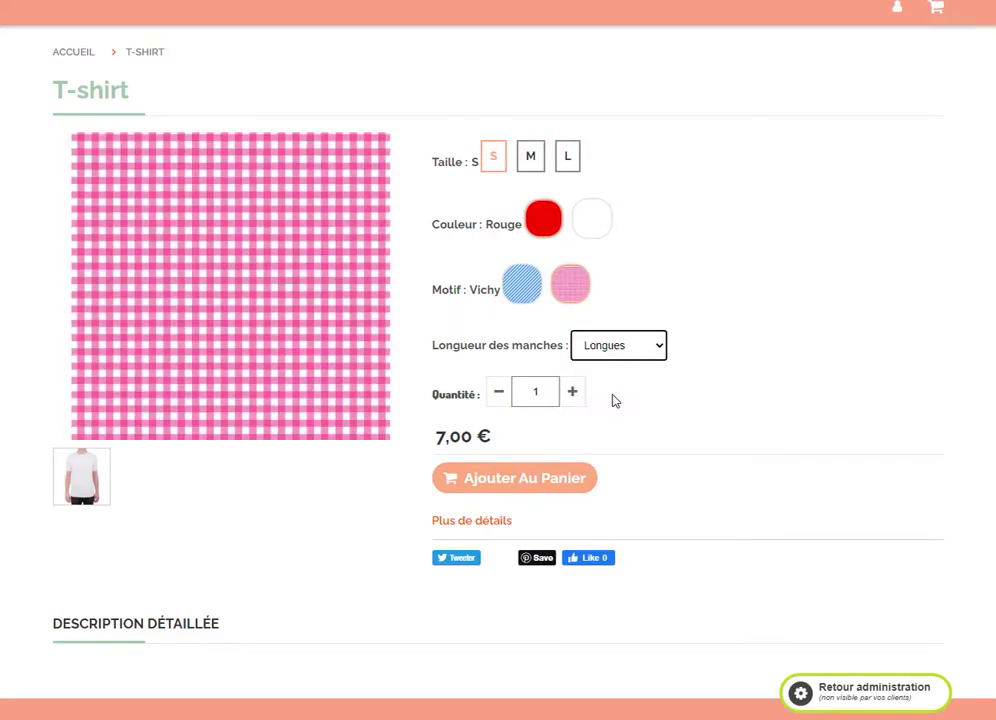